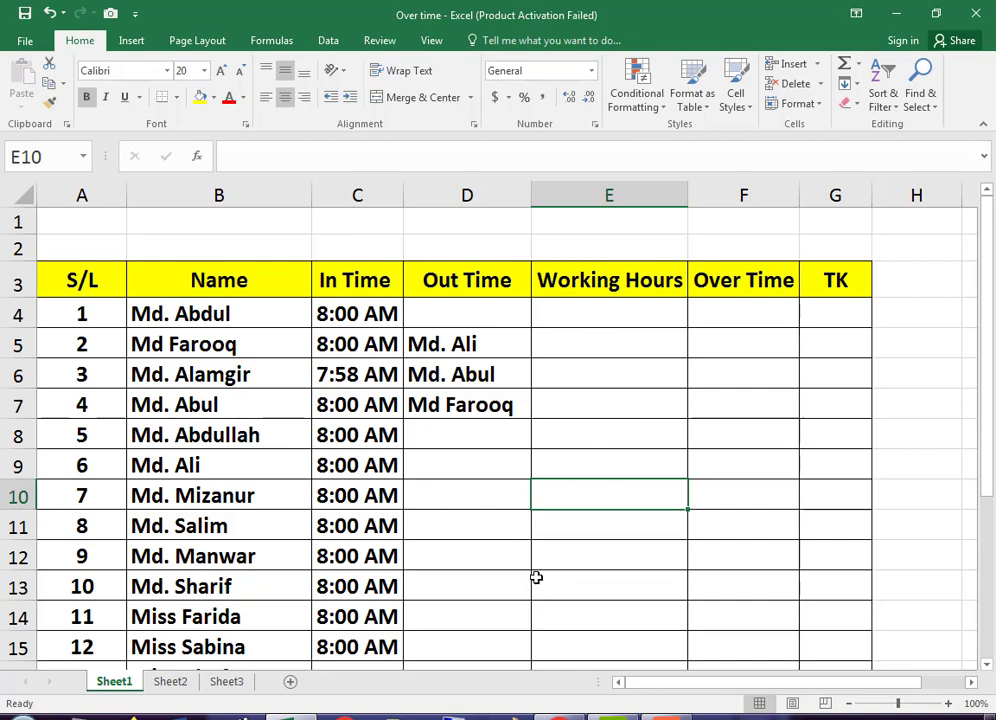
# Go to Sheet2, which holds the bordered list of 11 numbered names
pyautogui.click(170, 681)
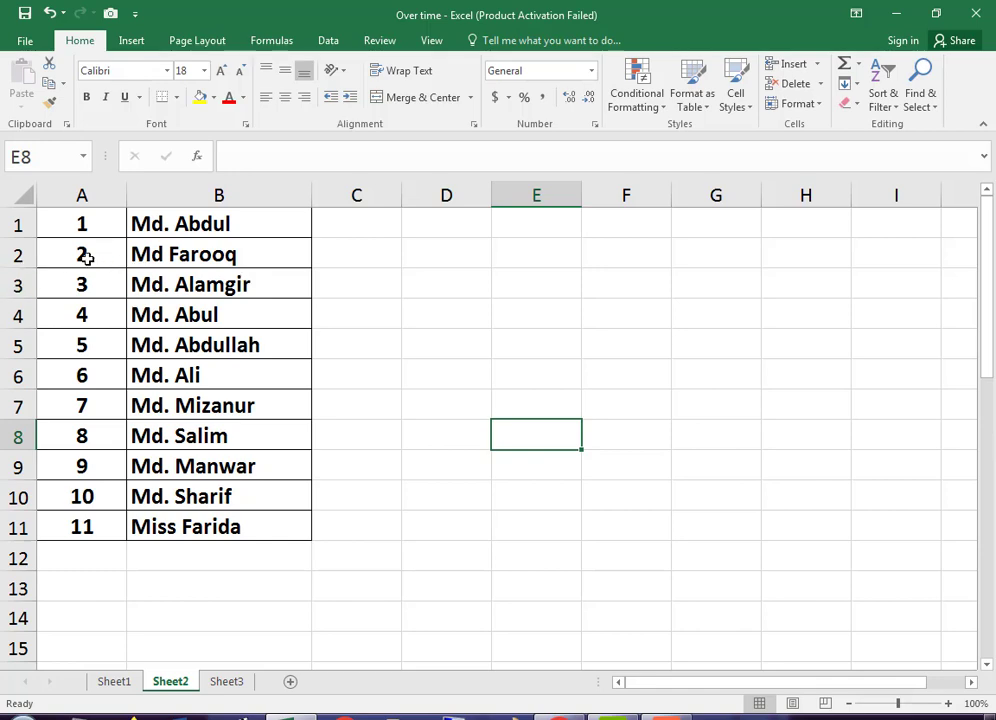
pyautogui.click(226, 681)
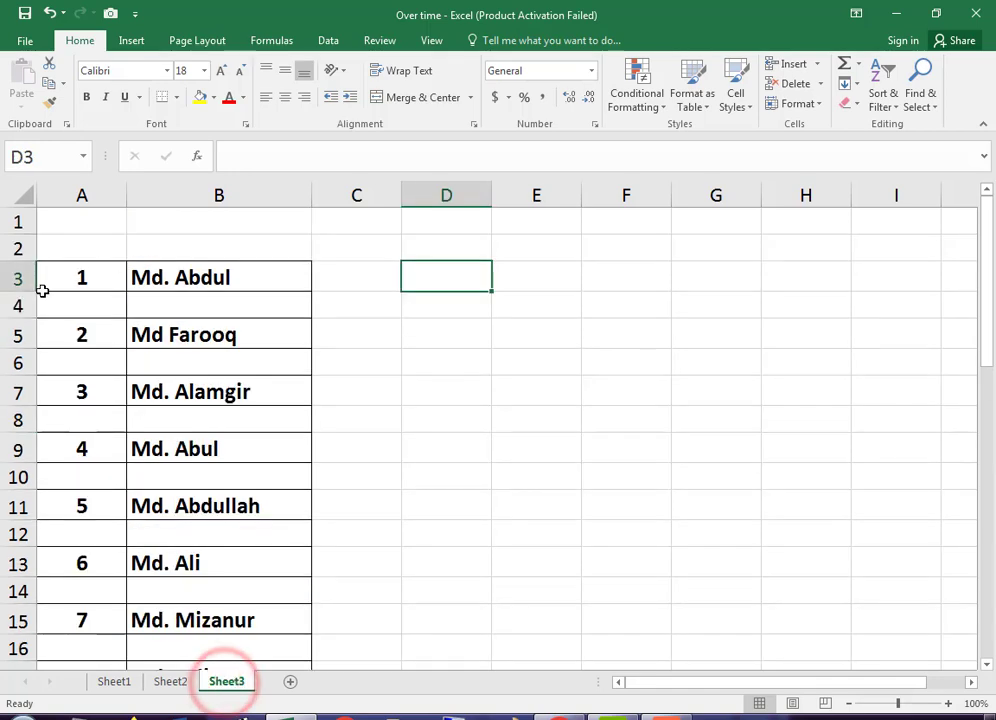
pyautogui.click(17, 305)
pyautogui.click(17, 363)
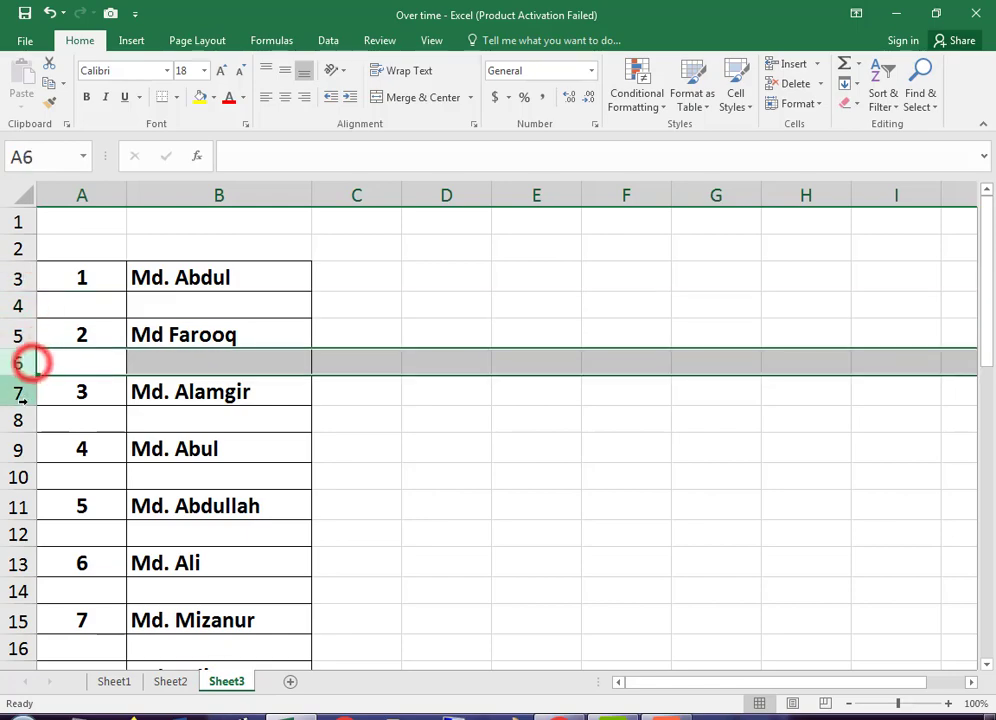
pyautogui.click(176, 682)
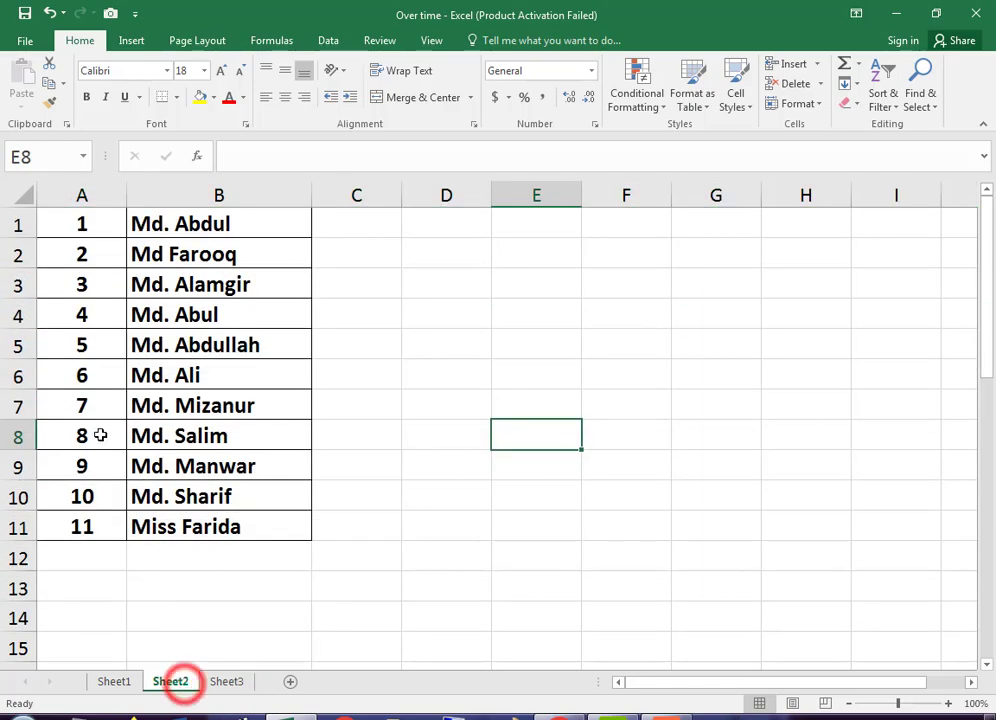
pyautogui.rightClick(17, 345)
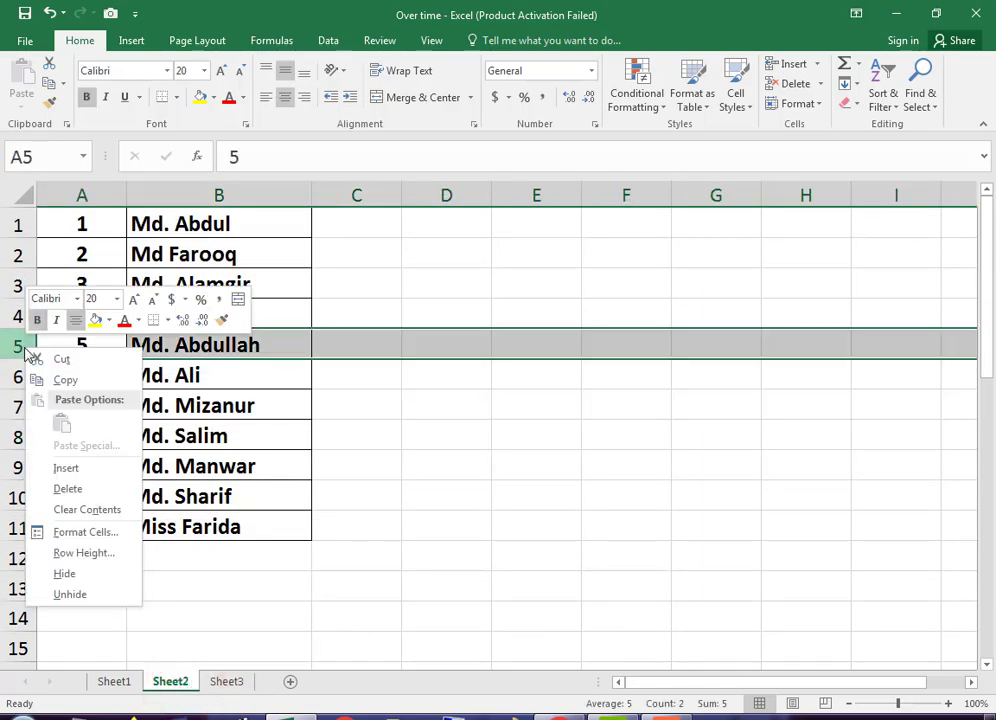
pyautogui.click(80, 467)
pyautogui.click(18, 406)
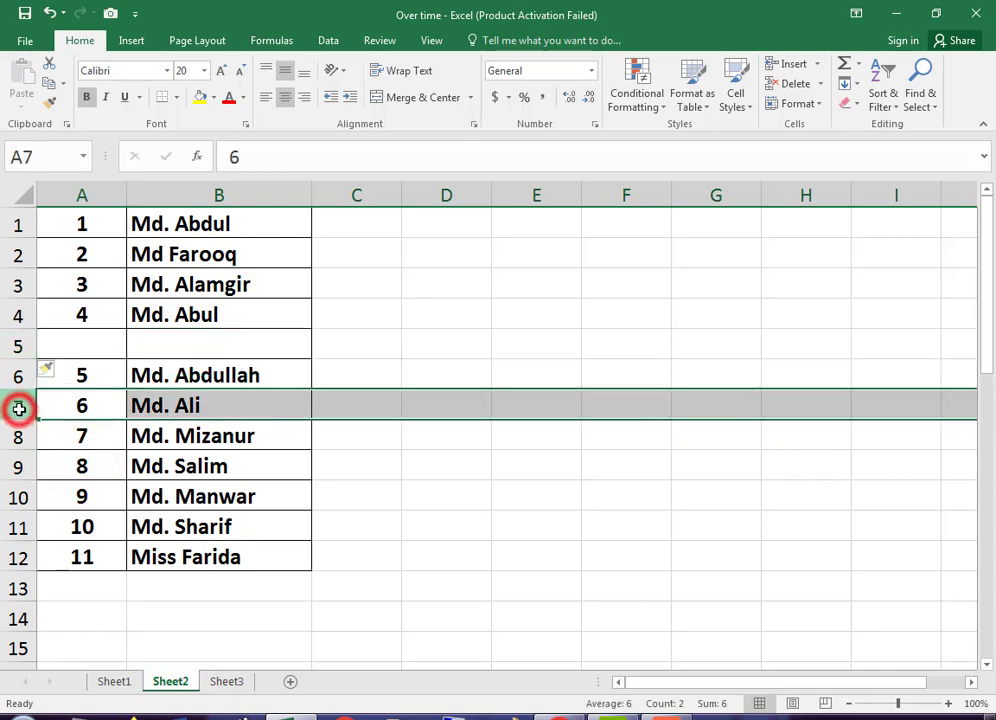
pyautogui.rightClick(18, 406)
pyautogui.click(62, 530)
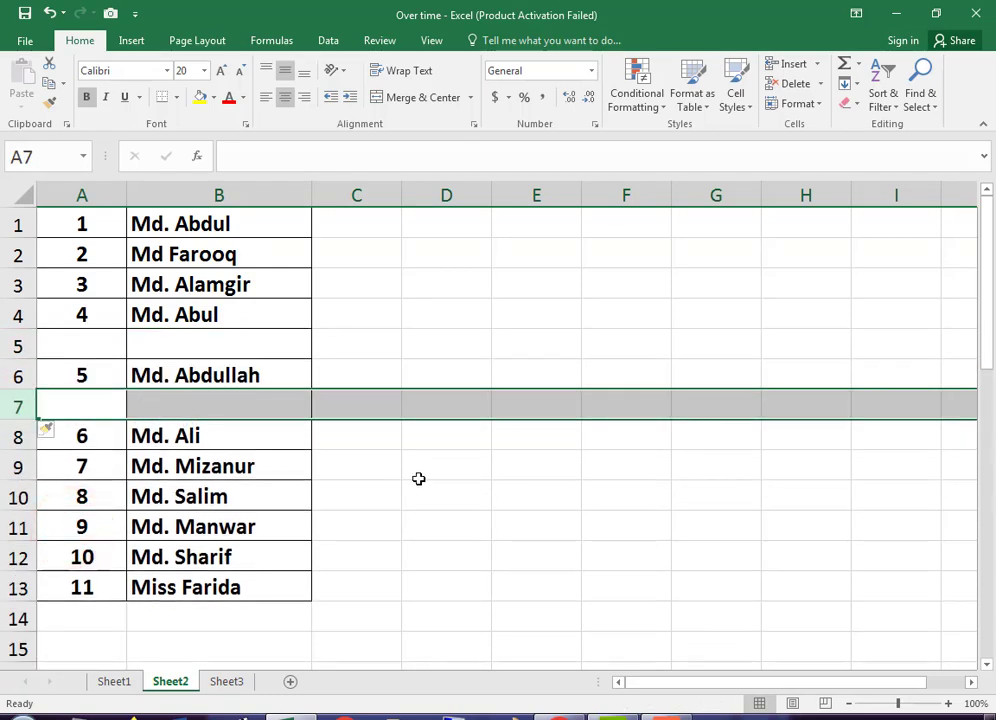
pyautogui.hotkey('ctrl', 'z')
pyautogui.hotkey('ctrl', 'z')
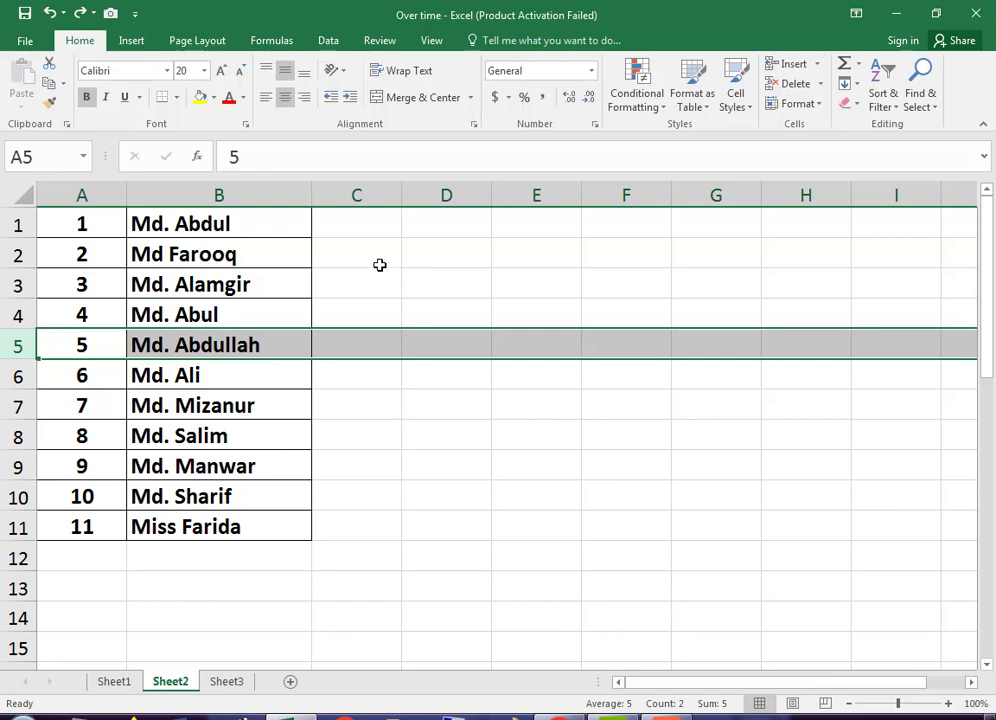
# Number C1:C11 from 1 to 11 beside the names using a 1, 2 fill series
pyautogui.click(352, 225)
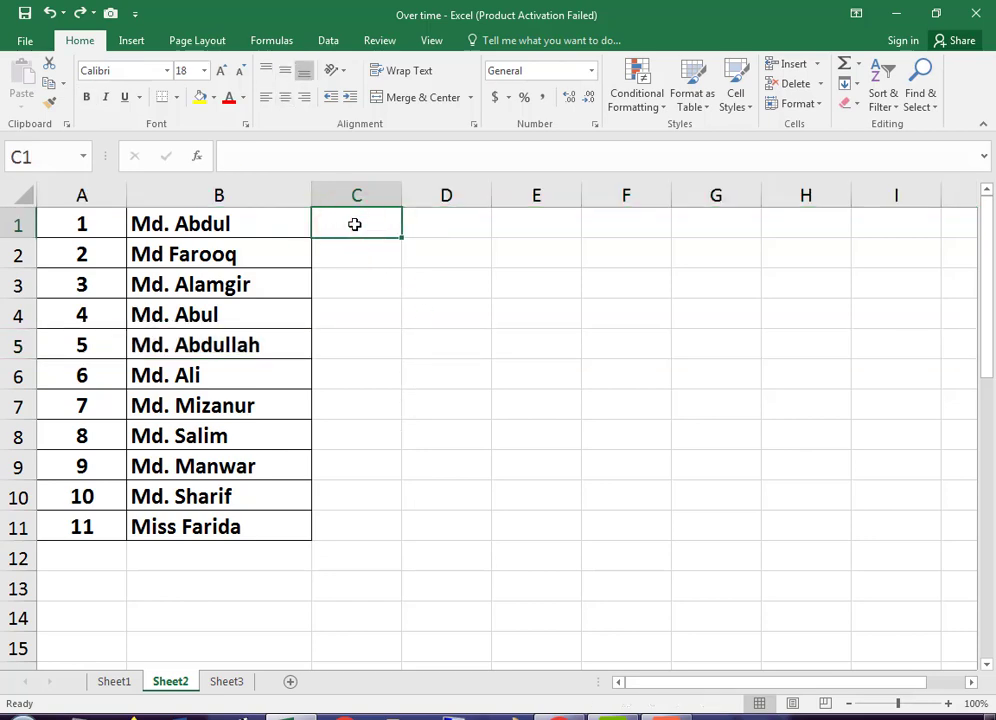
pyautogui.write('1')
pyautogui.press('Return')
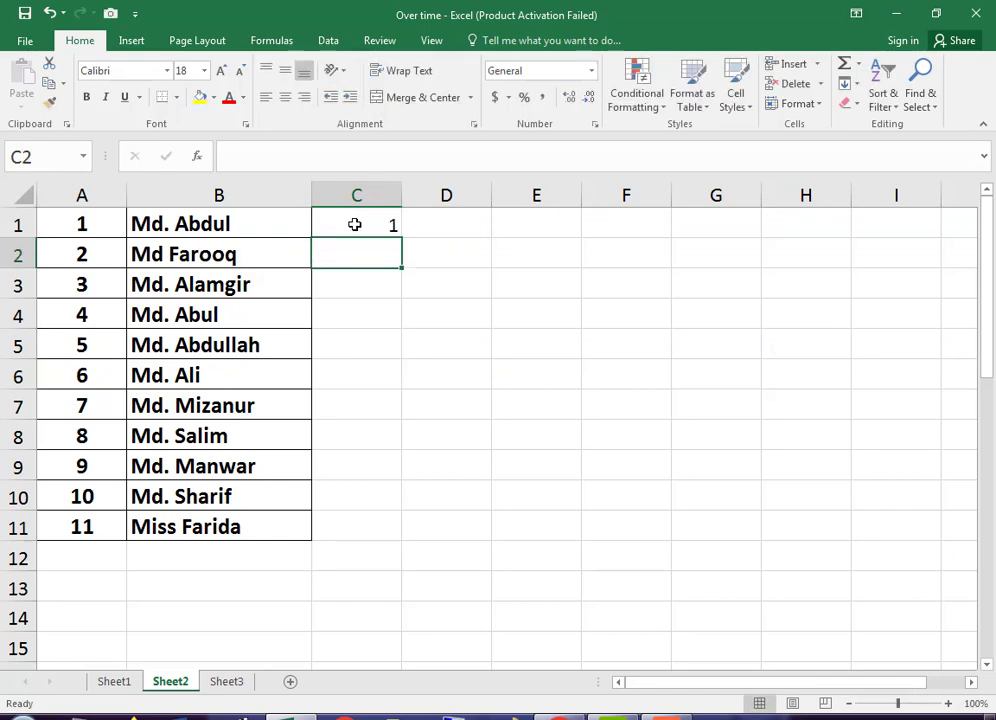
pyautogui.write('2')
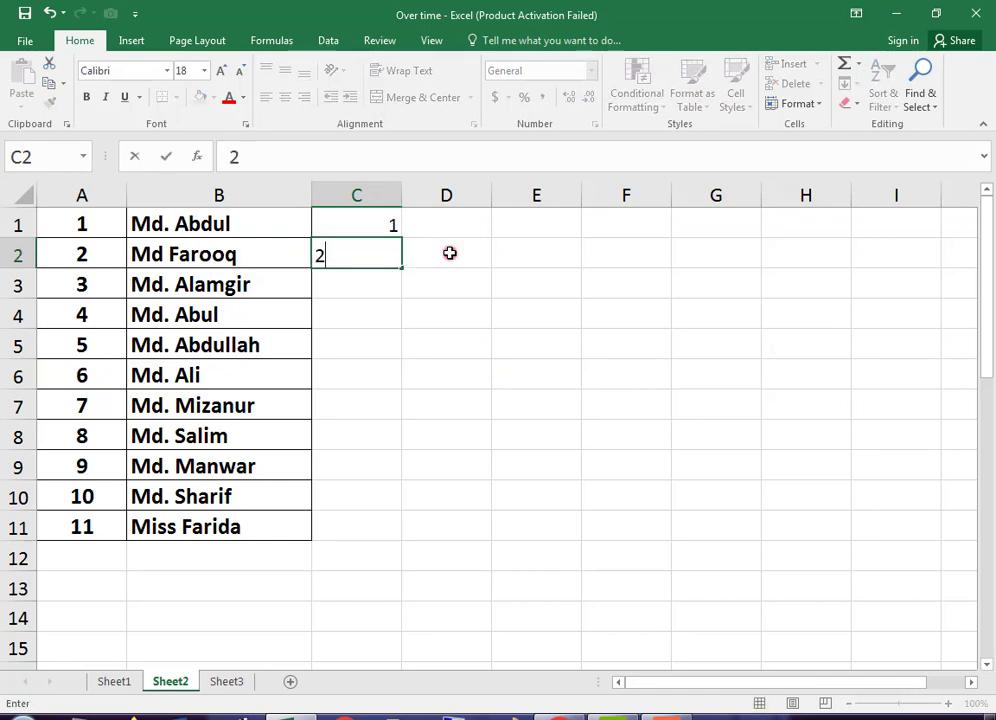
pyautogui.click(449, 253)
pyautogui.moveTo(374, 226); pyautogui.dragTo(382, 540)
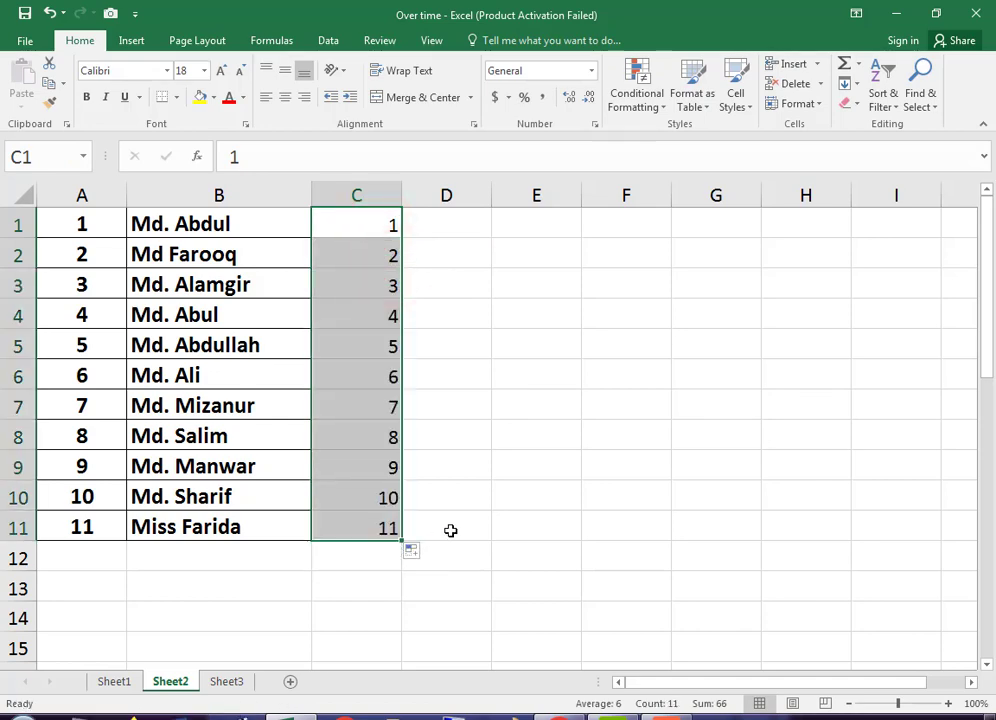
# Copy the 1–11 numbers into C12:C22 and select all of column C
pyautogui.rightClick(377, 256)
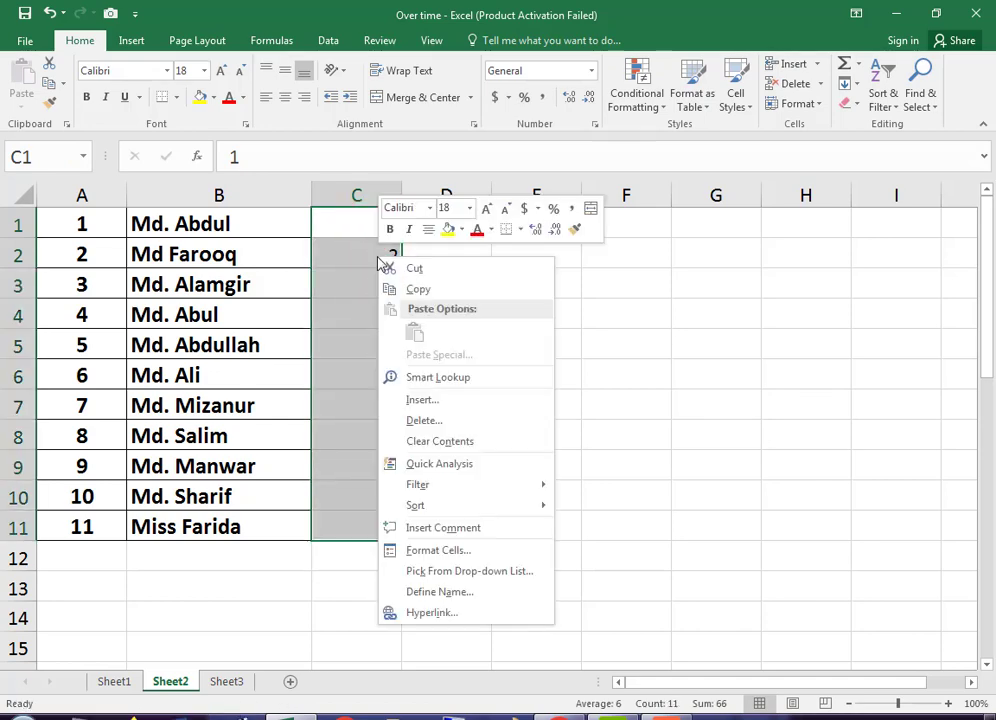
pyautogui.click(415, 291)
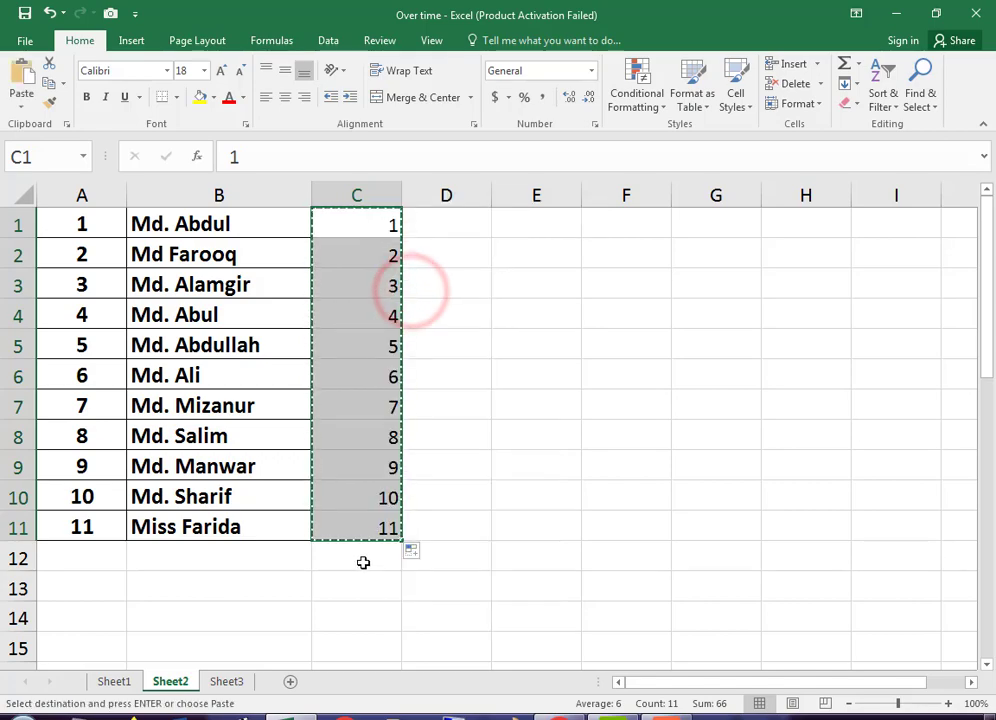
pyautogui.click(363, 562)
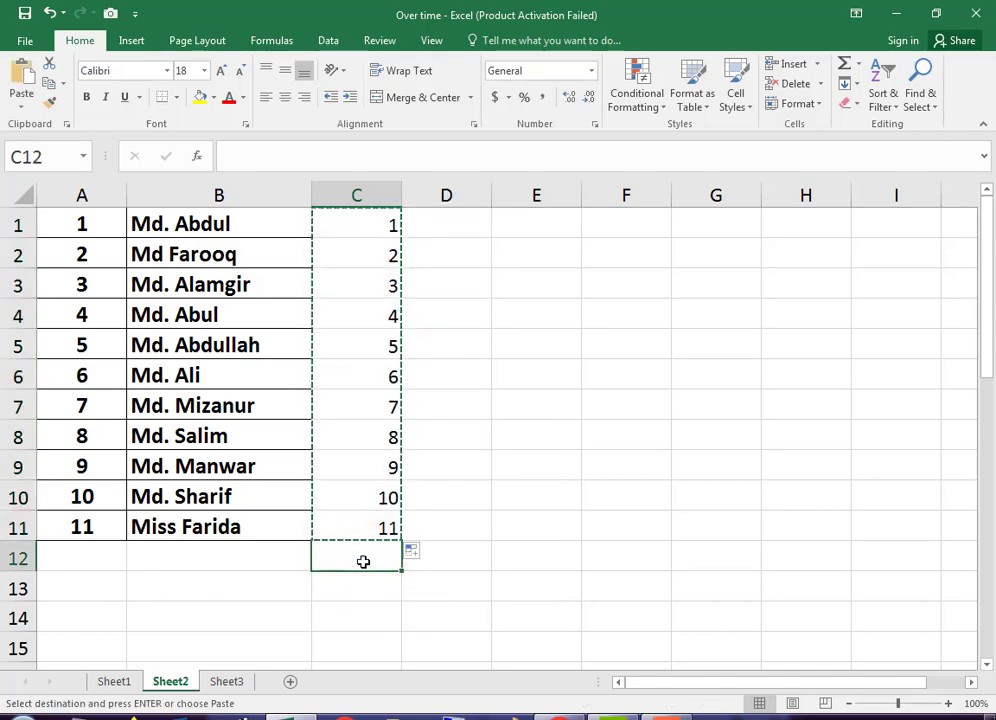
pyautogui.hotkey('ctrl', 'v')
pyautogui.scroll(-4, 500, 467)
pyautogui.scroll(-1, 500, 467)
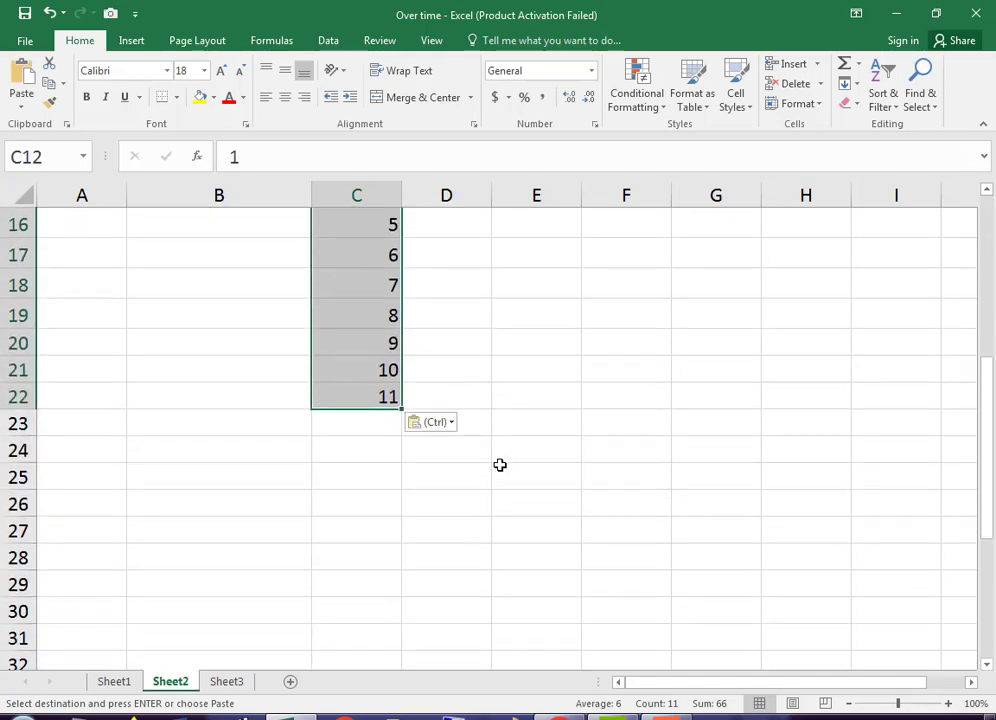
pyautogui.scroll(4, 500, 466)
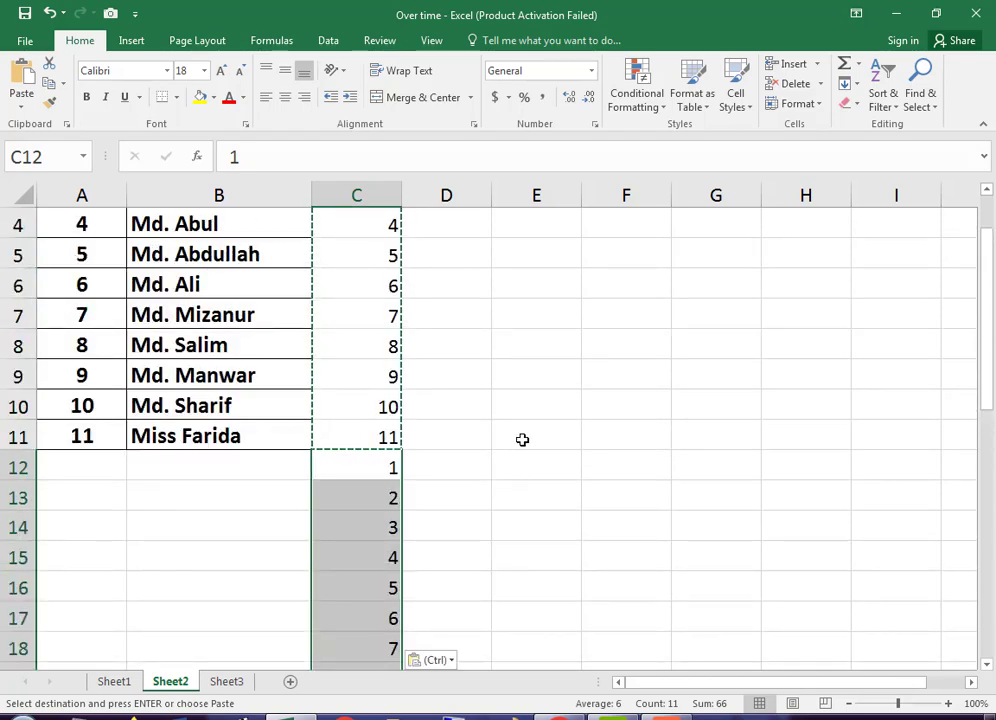
pyautogui.click(516, 409)
pyautogui.click(345, 195)
pyautogui.scroll(1, 345, 195)
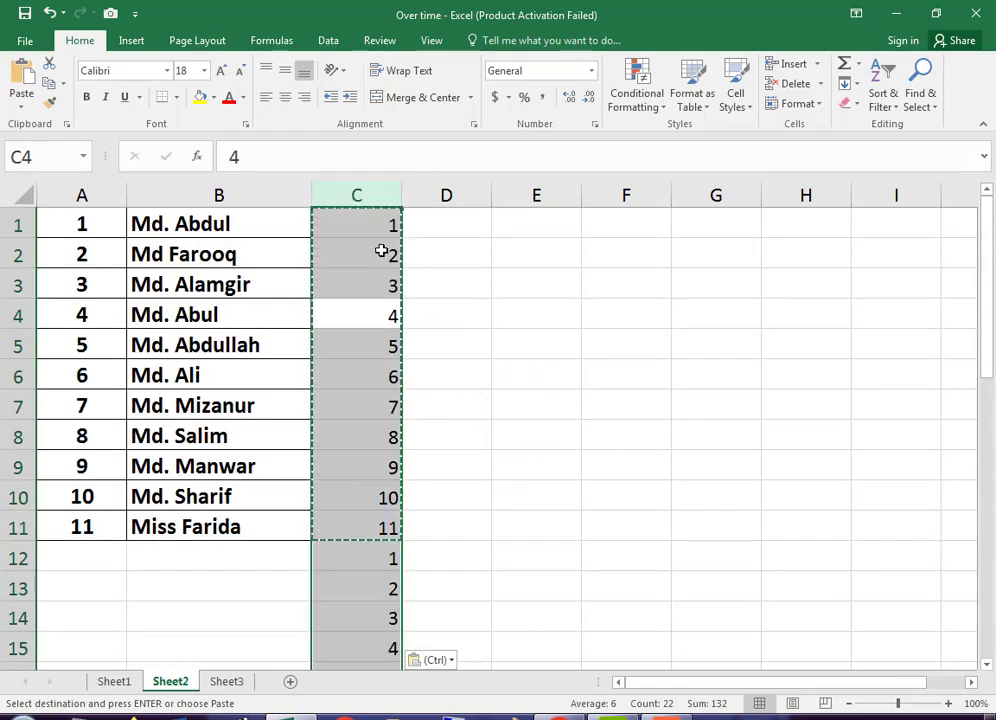
pyautogui.click(378, 195)
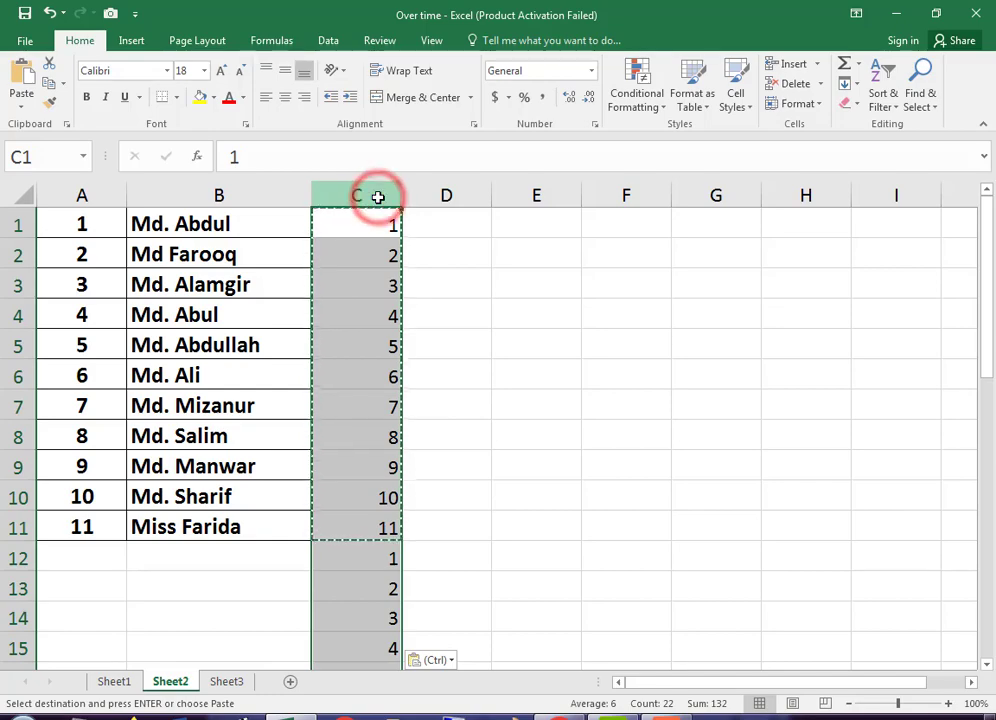
# Sort column C smallest to largest with the selection expanded to include the names
pyautogui.click(895, 108)
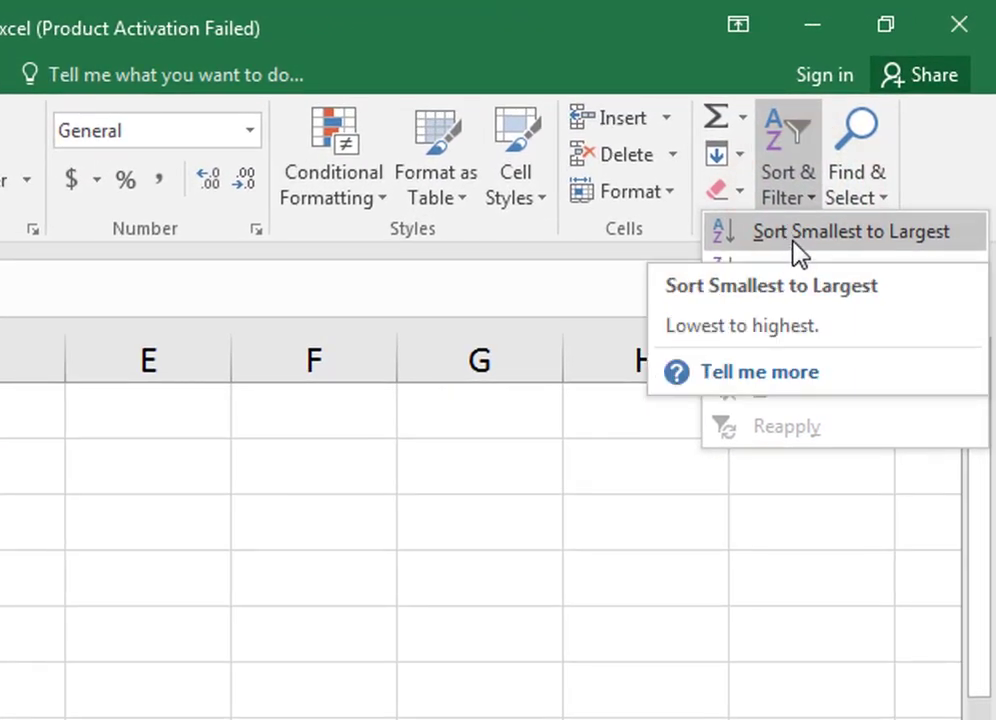
pyautogui.click(794, 242)
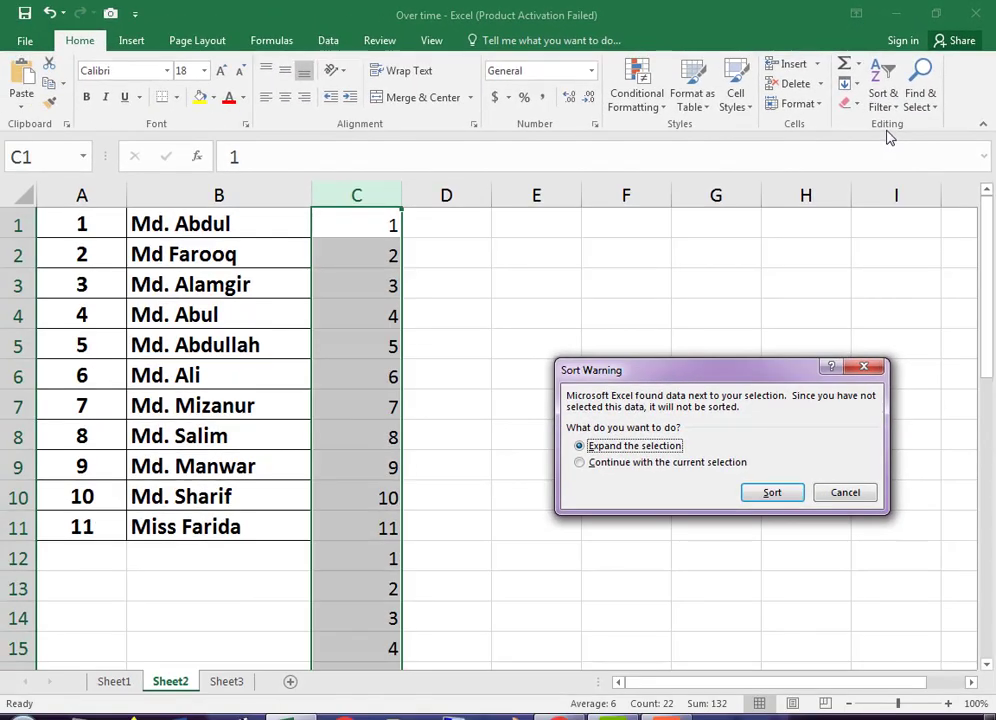
pyautogui.click(792, 496)
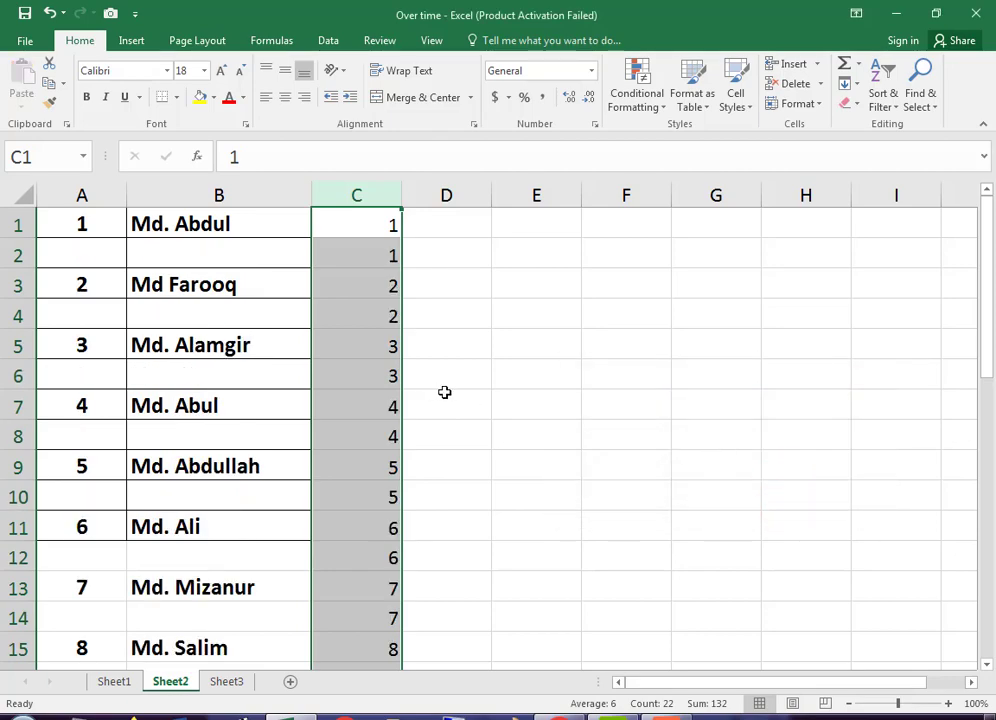
# Delete helper column C and apply All Borders to the name table A1:B22
pyautogui.rightClick(375, 200)
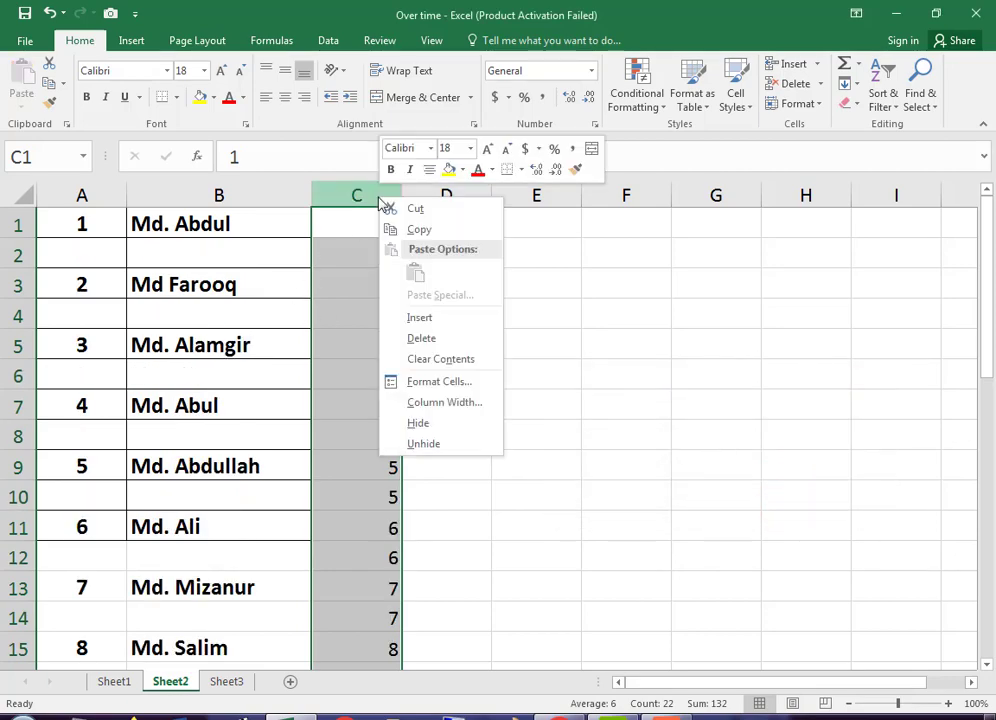
pyautogui.click(455, 336)
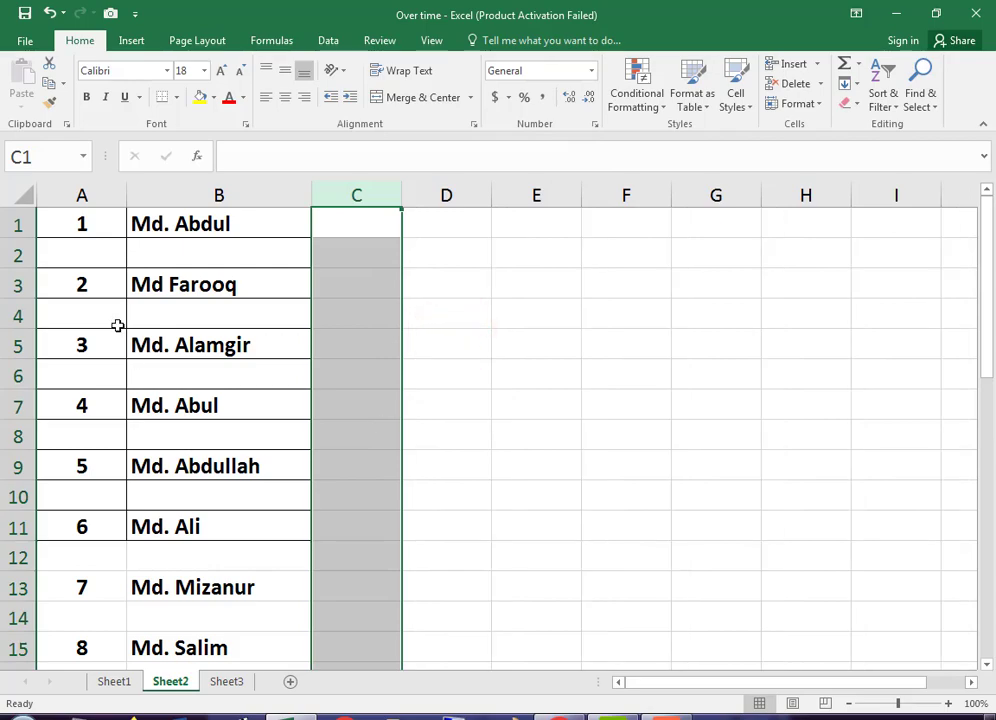
pyautogui.moveTo(85, 226); pyautogui.dragTo(147, 316)
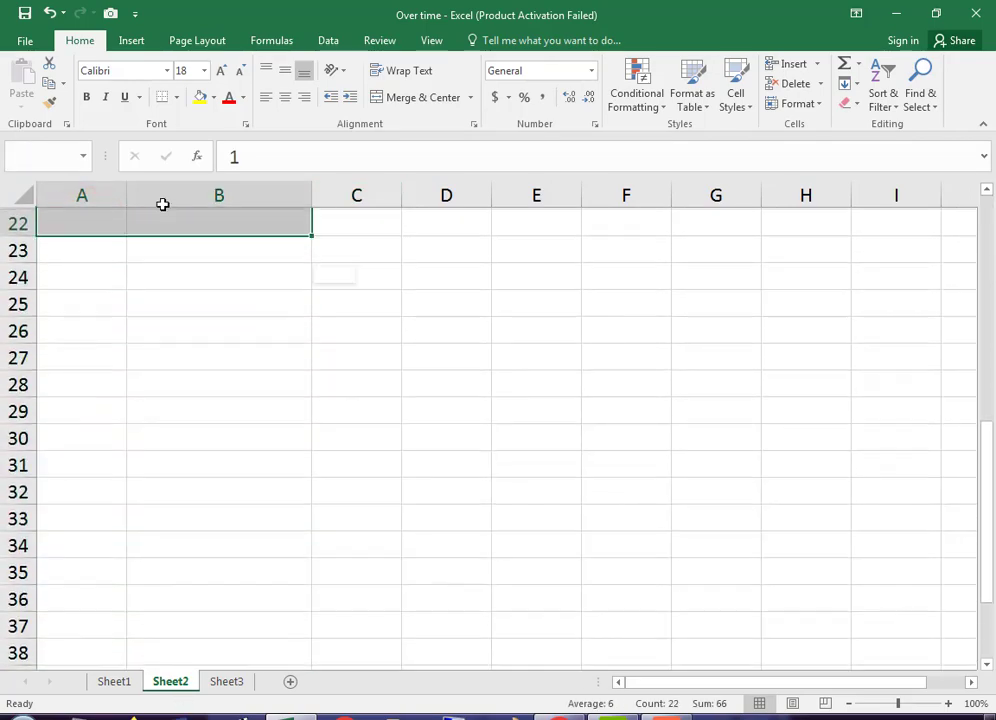
pyautogui.moveTo(147, 316); pyautogui.dragTo(167, 333)
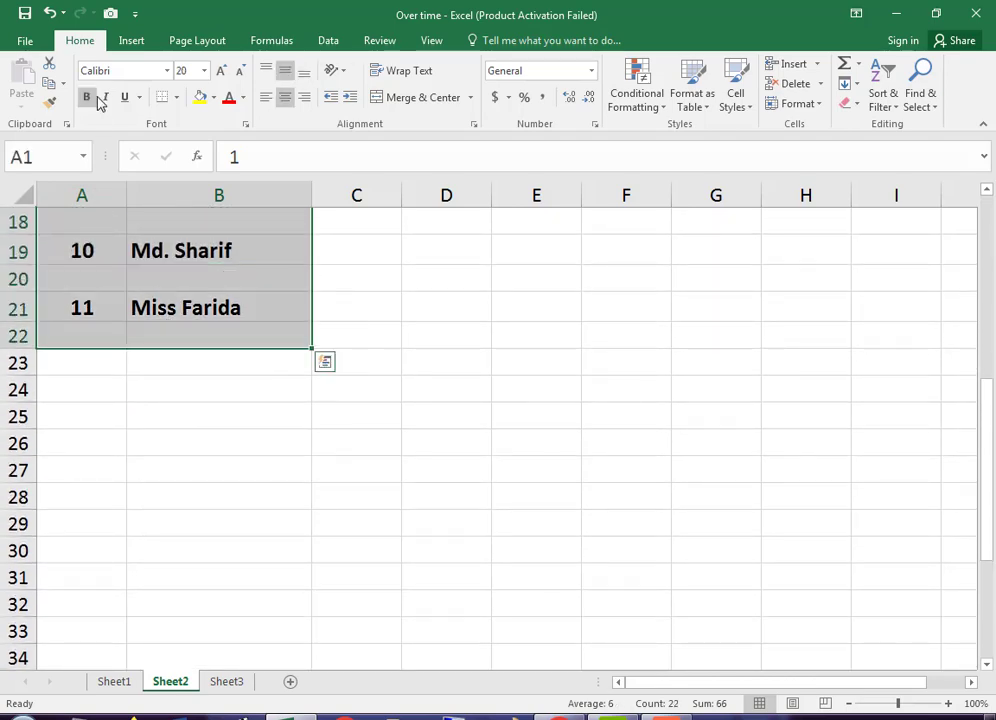
pyautogui.click(176, 97)
pyautogui.click(207, 245)
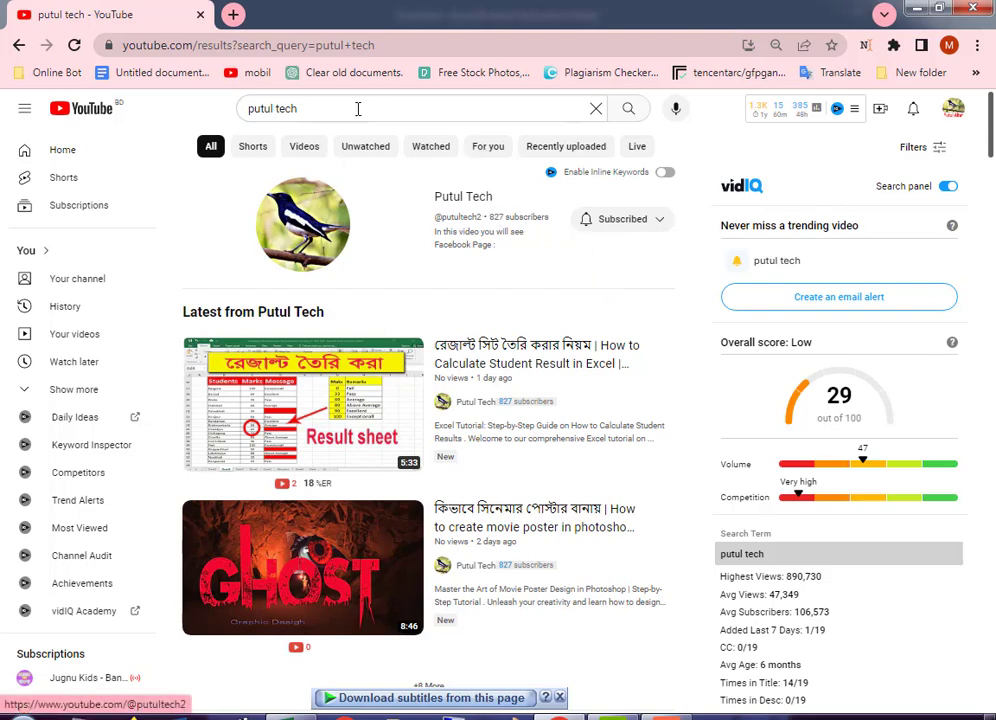
# Open the Putul Tech channel's Playlists tab, then return to cell D6 in Excel
pyautogui.click(484, 198)
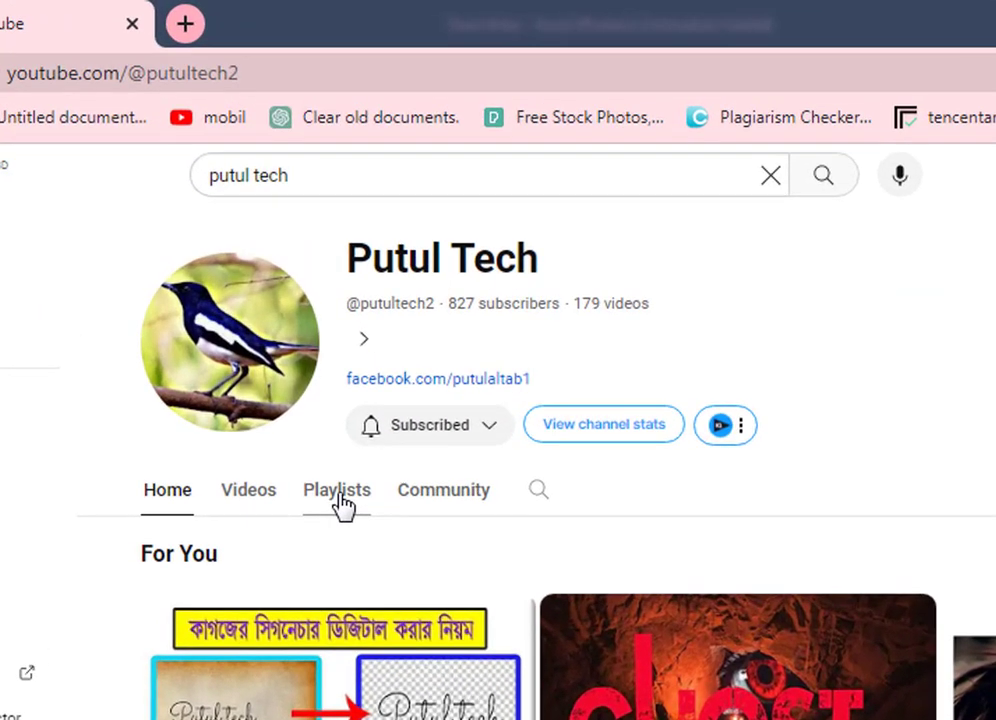
pyautogui.click(341, 496)
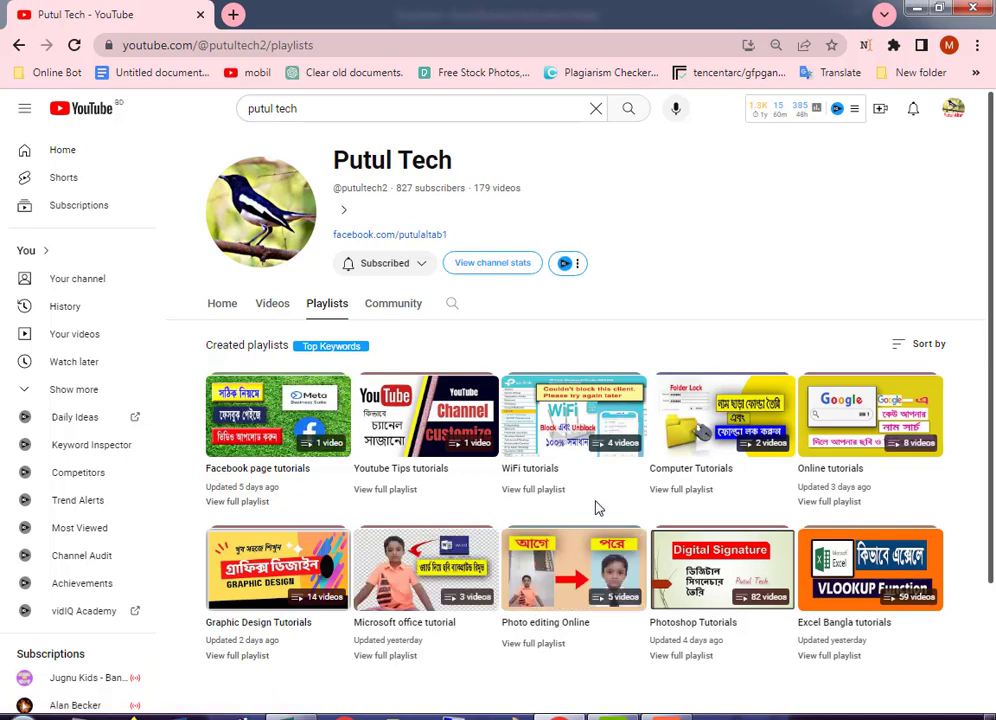
pyautogui.scroll(-2, 595, 508)
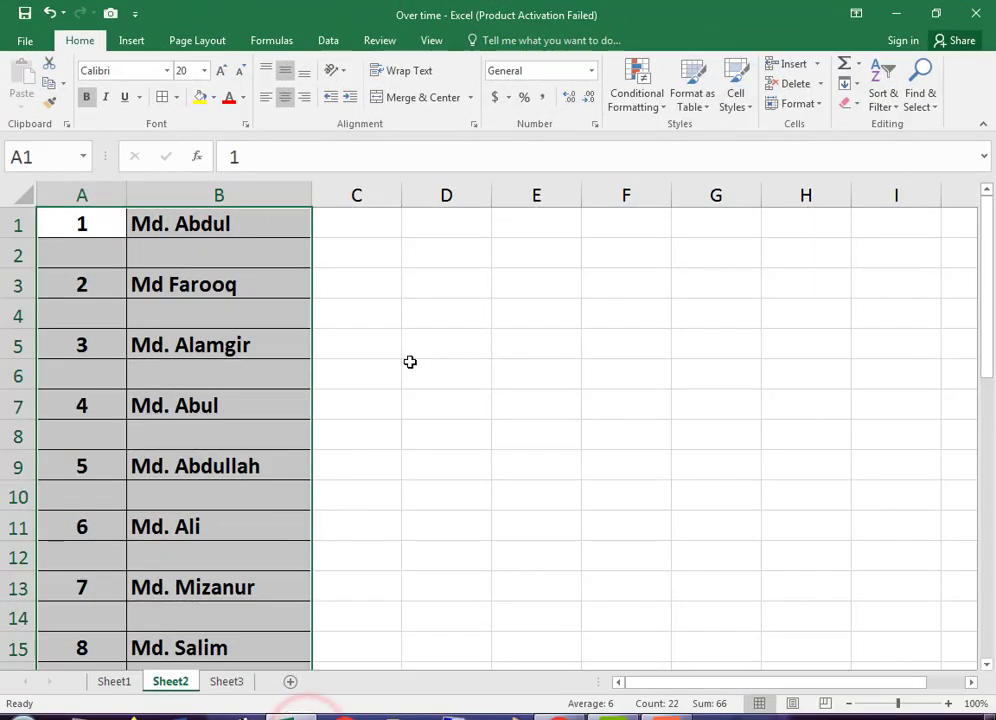
pyautogui.click(410, 362)
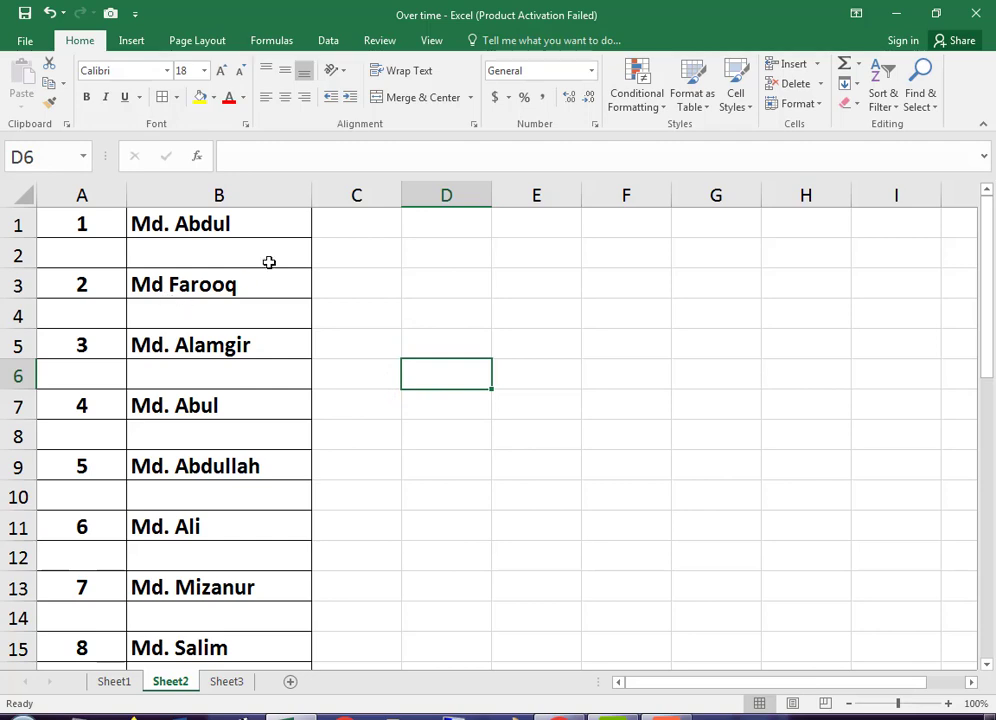
# Insert a blank row at row 6 above Md. Abul, then select the whole sheet
pyautogui.scroll(-1, 311, 451)
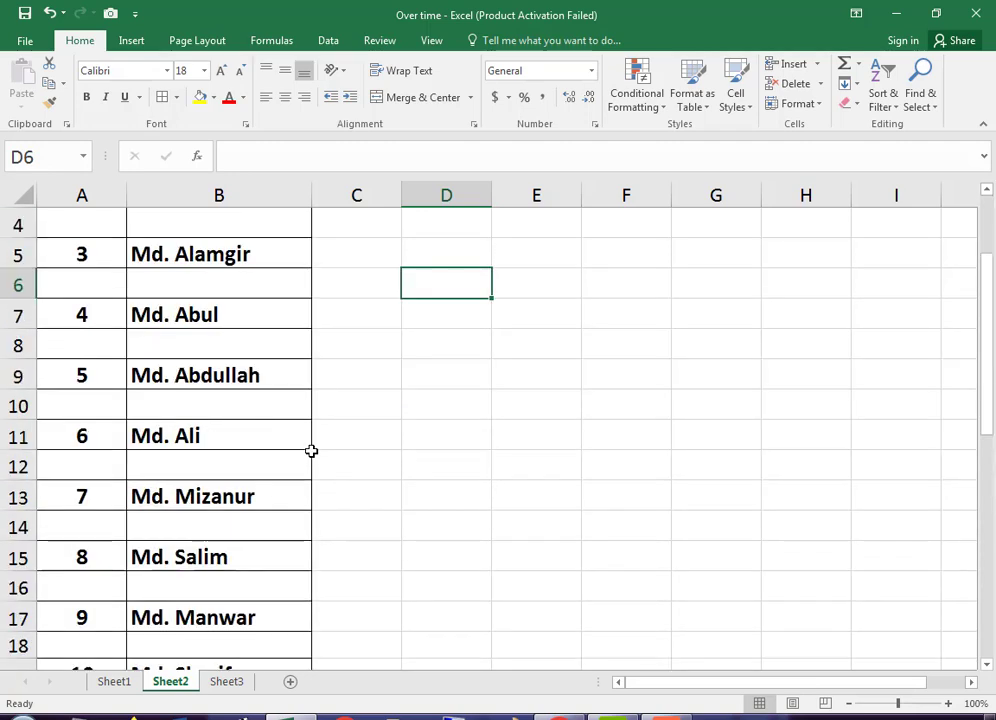
pyautogui.scroll(1, 311, 451)
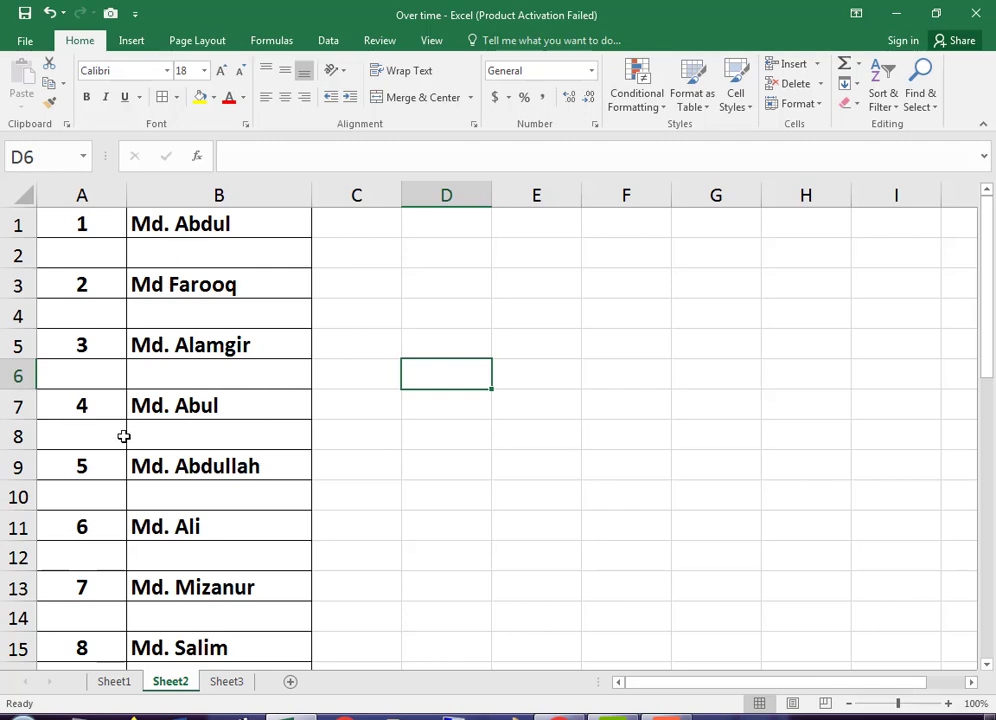
pyautogui.rightClick(10, 376)
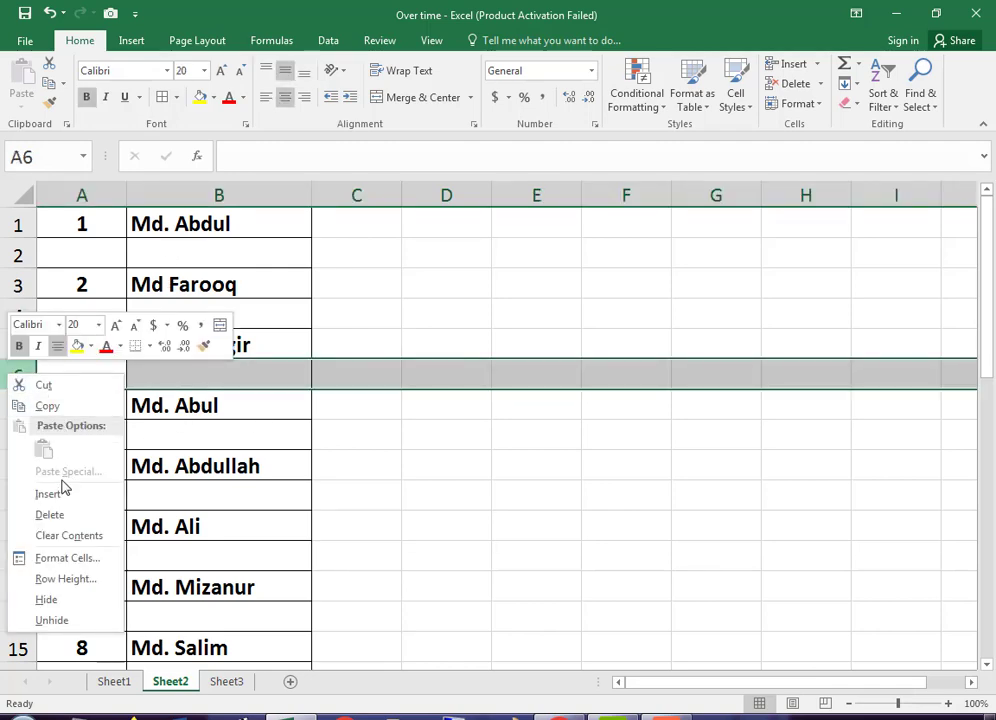
pyautogui.click(55, 493)
pyautogui.click(417, 438)
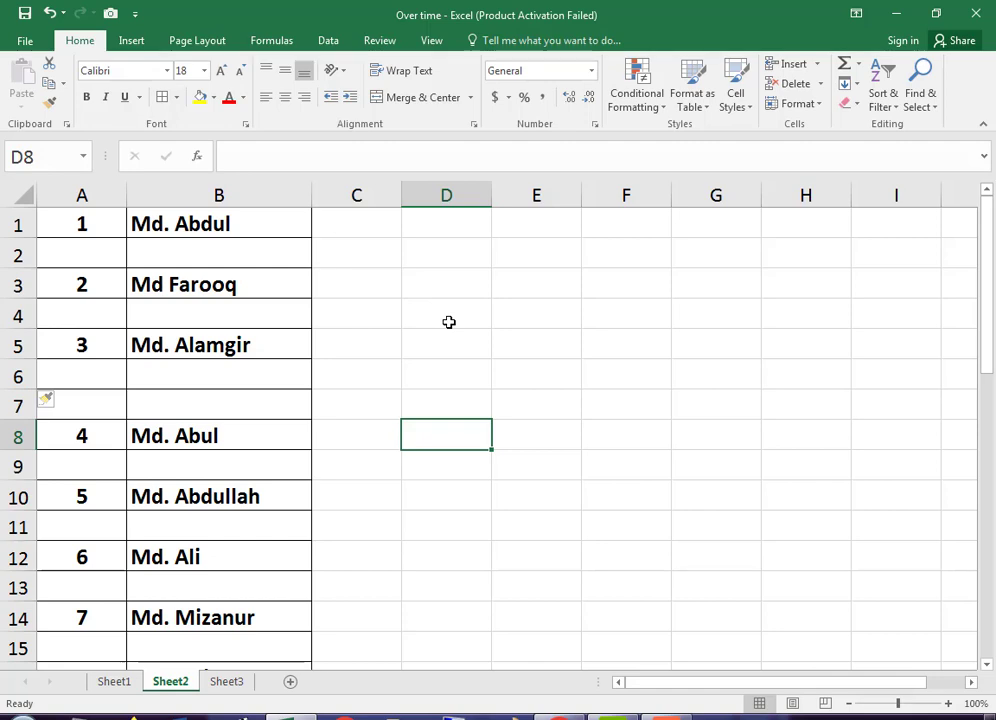
pyautogui.hotkey('ctrl', 'a')
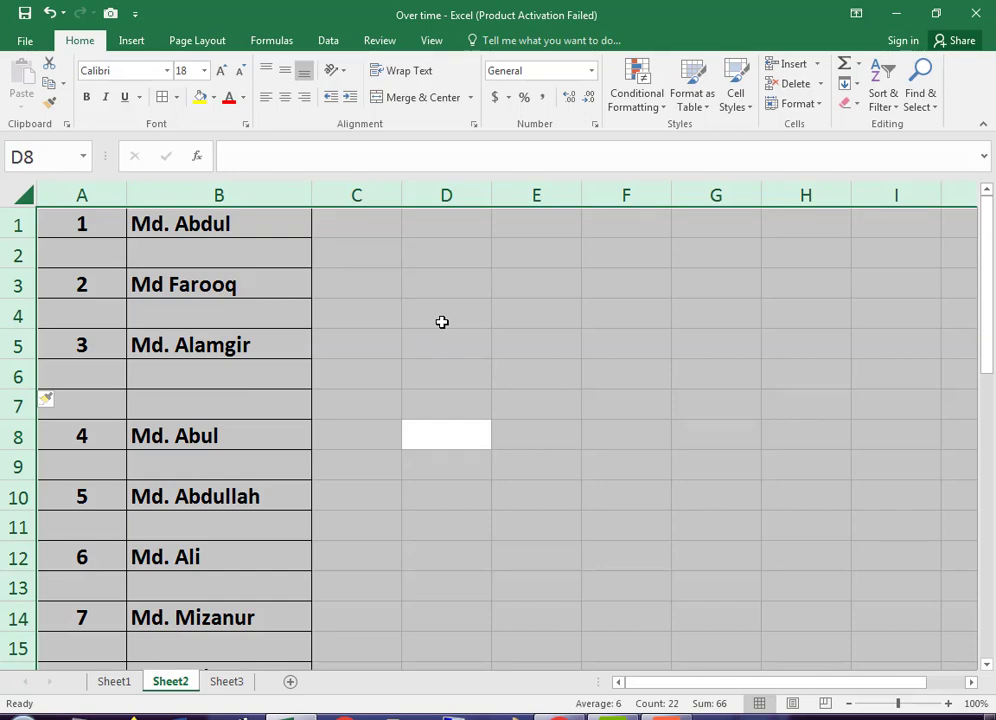
# Select all blank cells in the list with Go To Special > Blanks
pyautogui.click(935, 113)
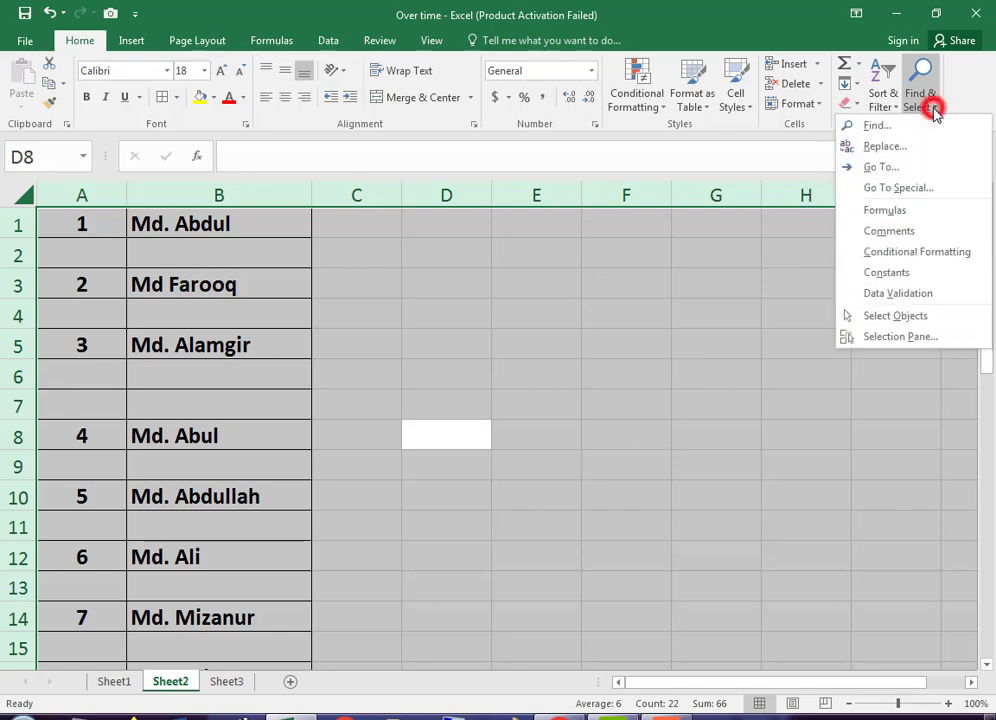
pyautogui.click(879, 168)
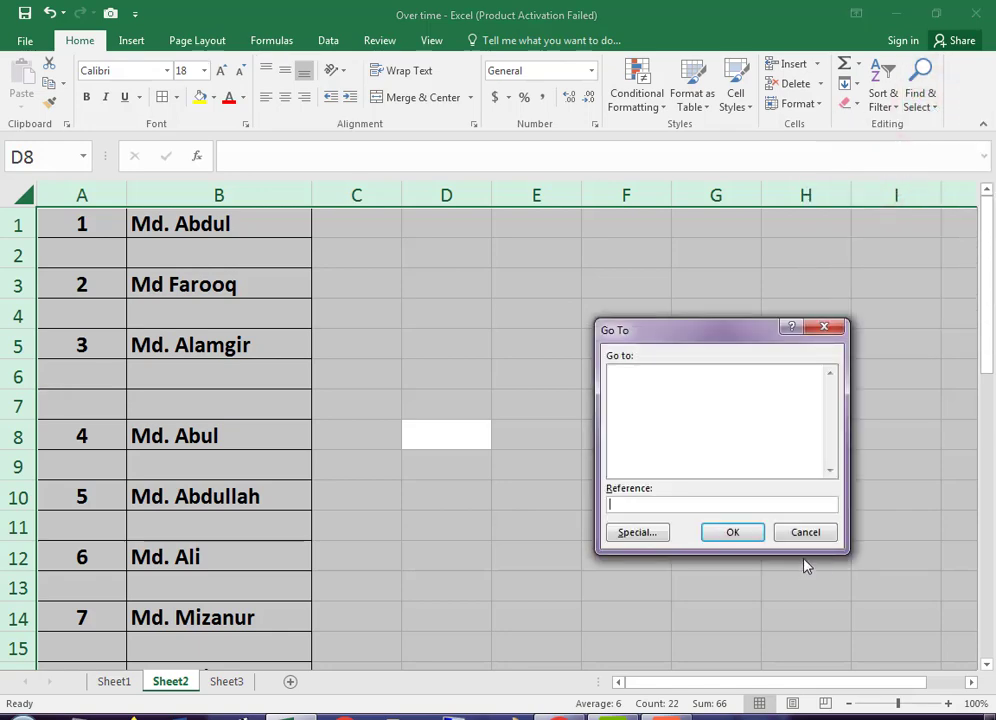
pyautogui.click(804, 533)
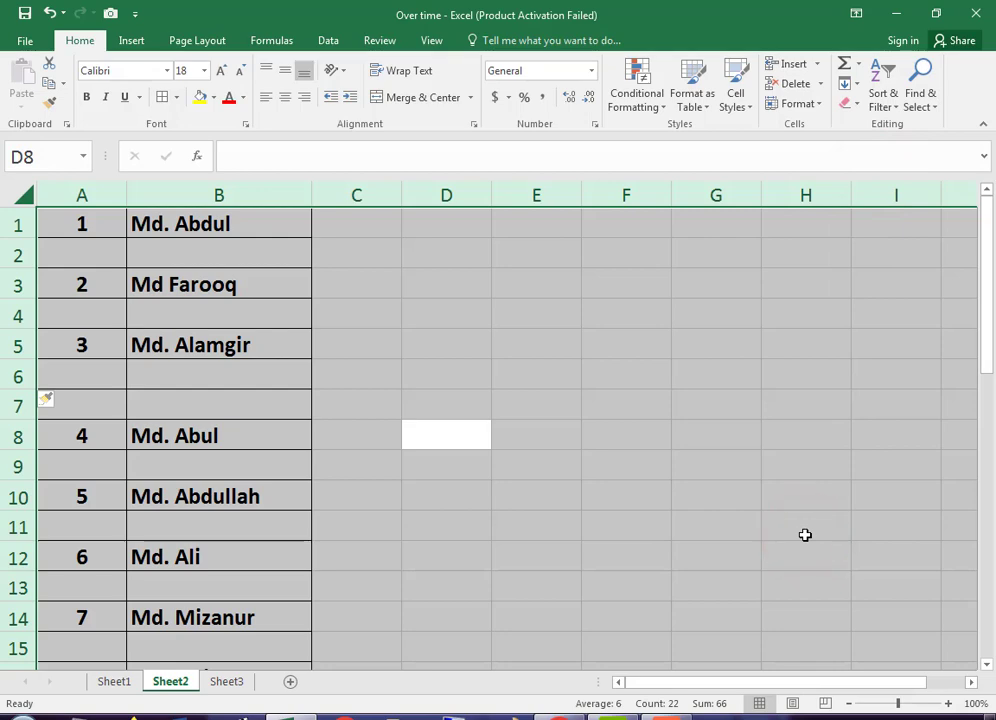
pyautogui.hotkey('ctrl', 'g')
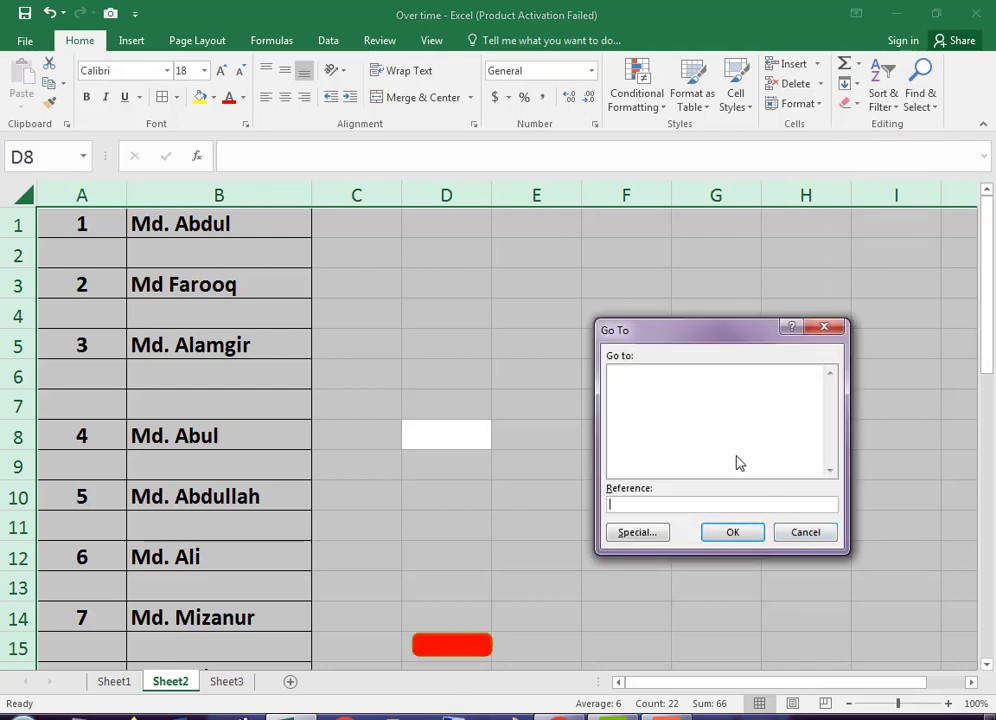
pyautogui.click(645, 536)
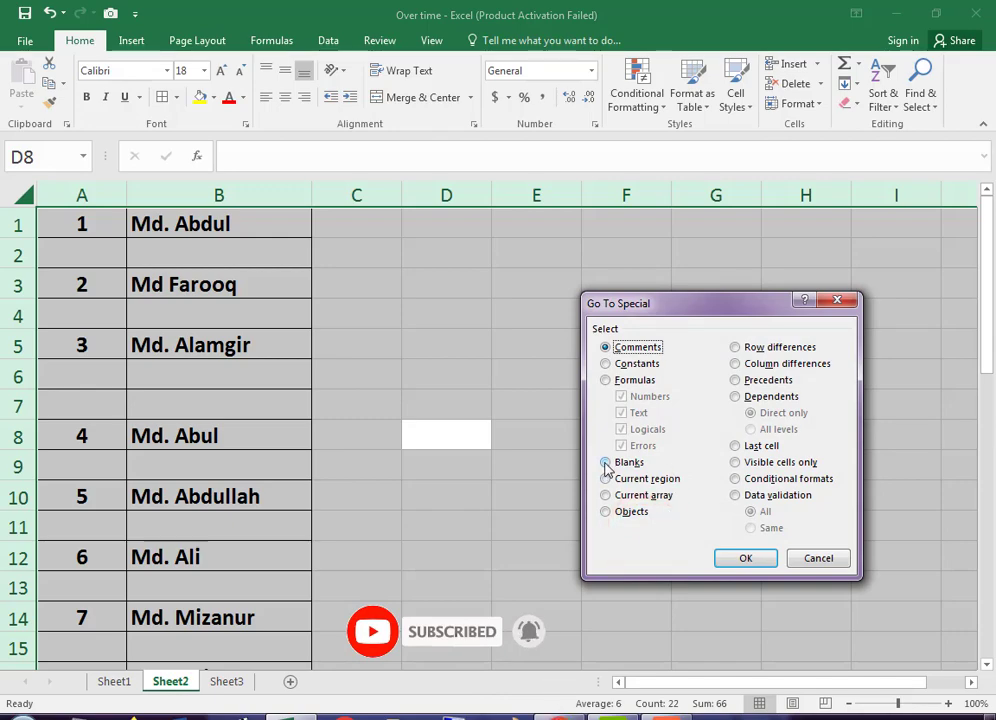
pyautogui.click(604, 463)
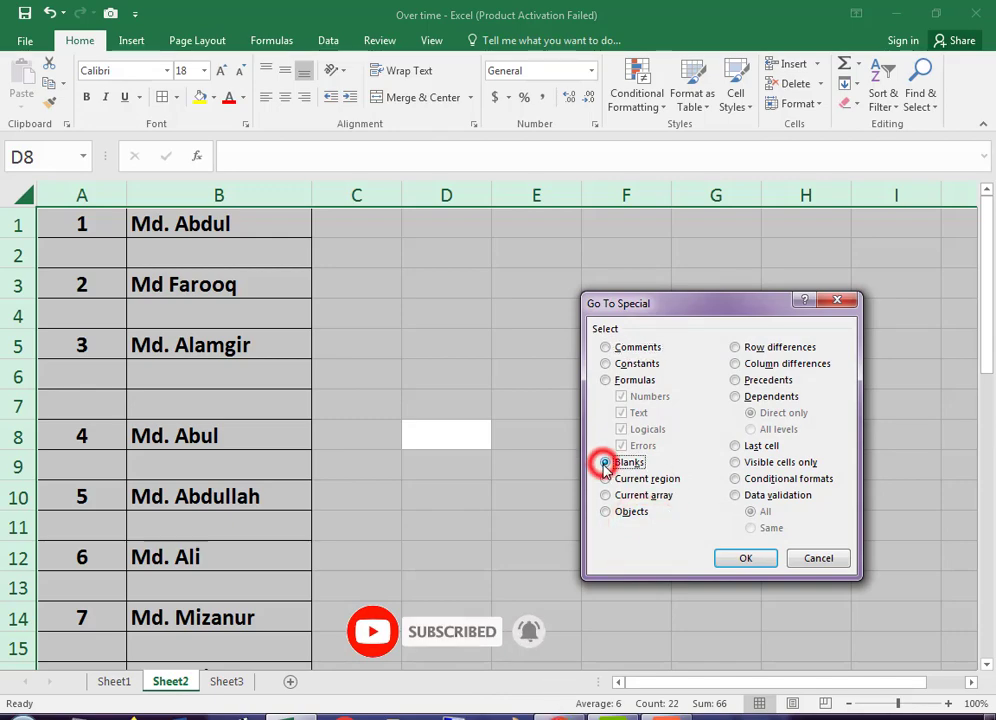
pyautogui.click(745, 558)
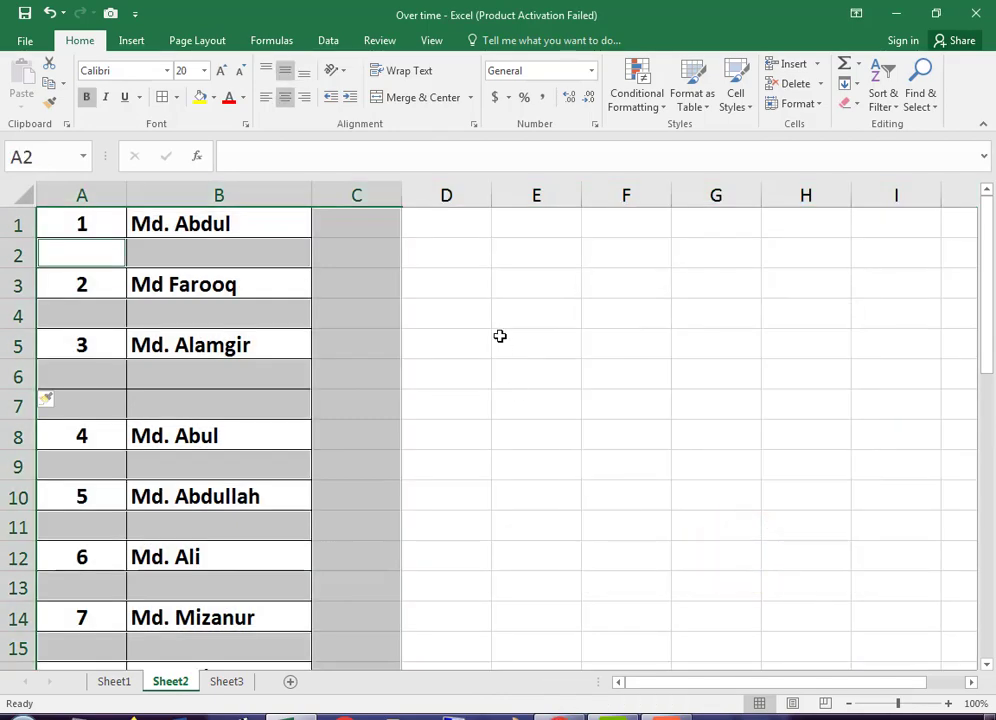
# Delete the selected blank cells, shifting cells up to close the gaps
pyautogui.rightClick(348, 225)
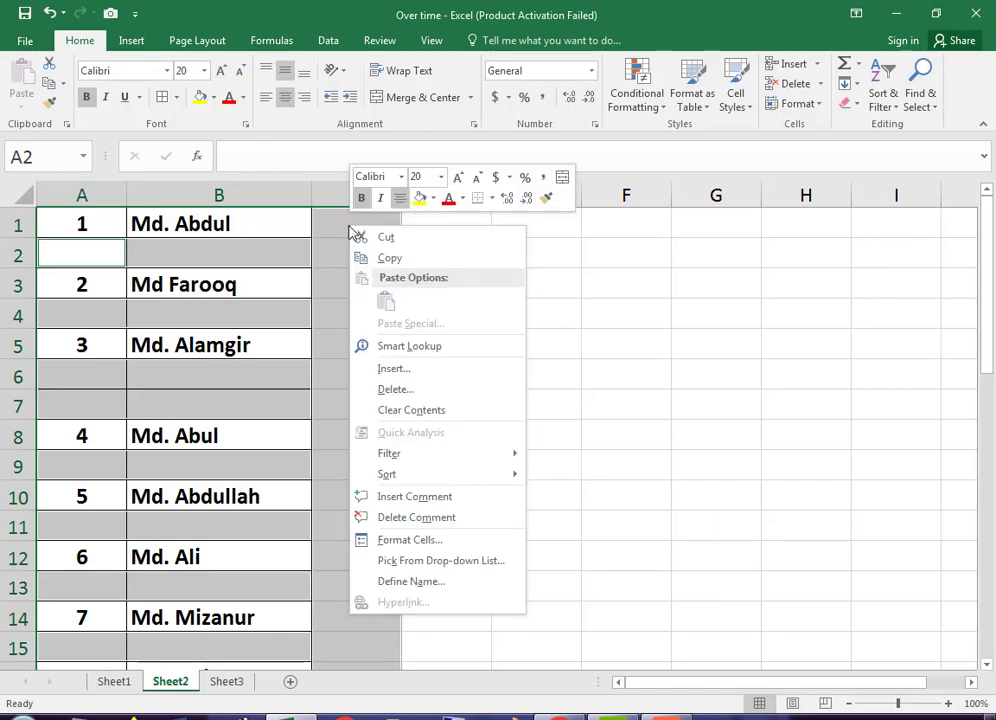
pyautogui.click(396, 389)
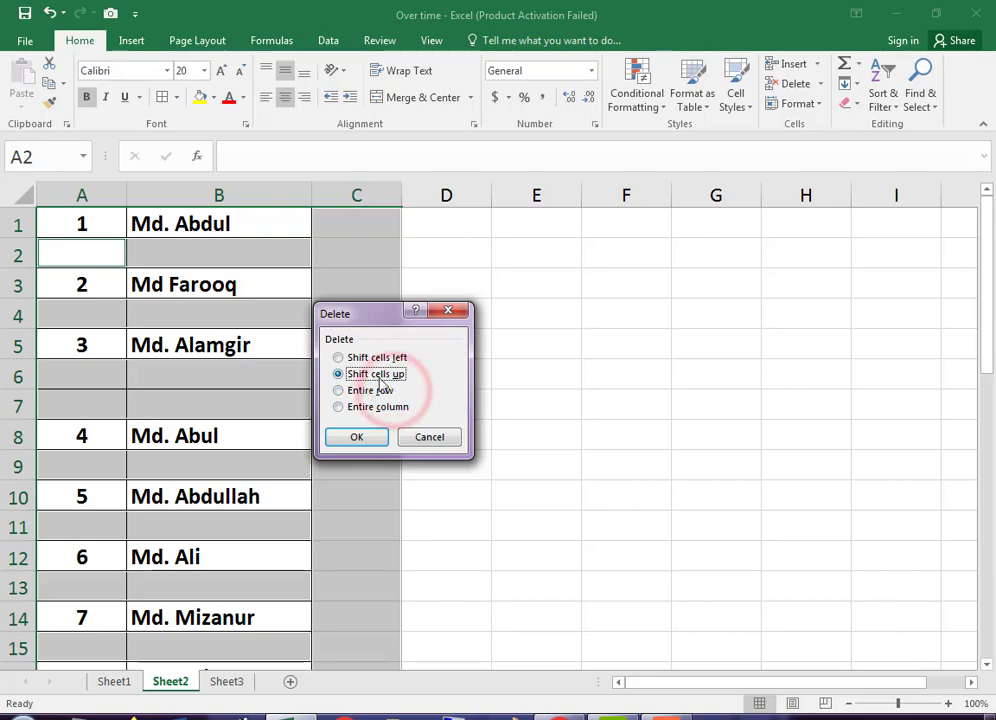
pyautogui.click(358, 438)
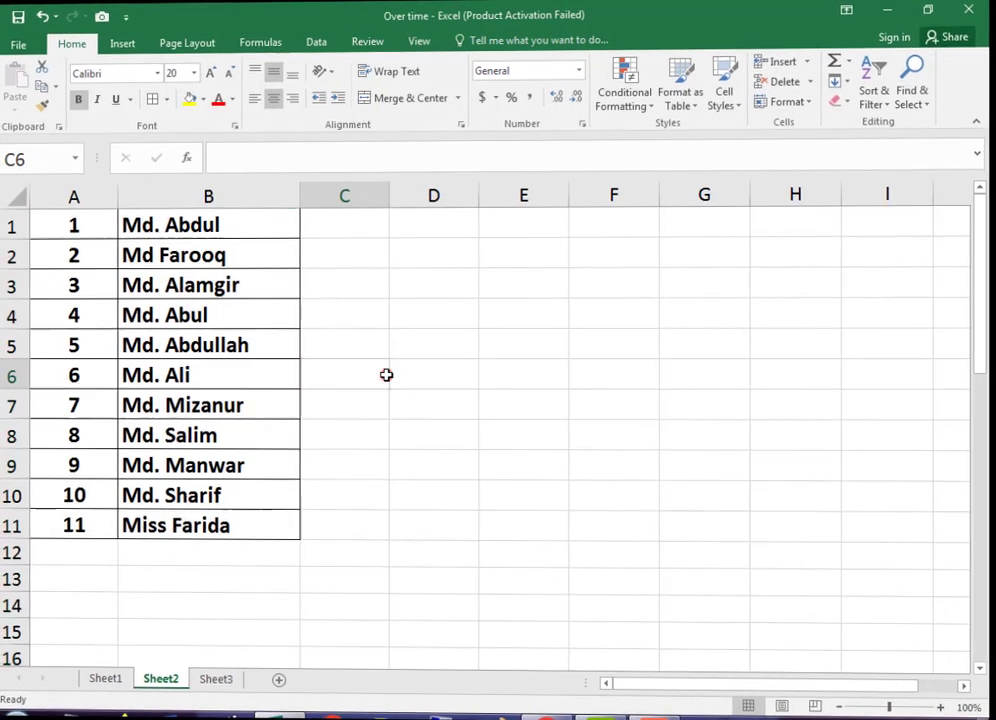
pyautogui.click(386, 375)
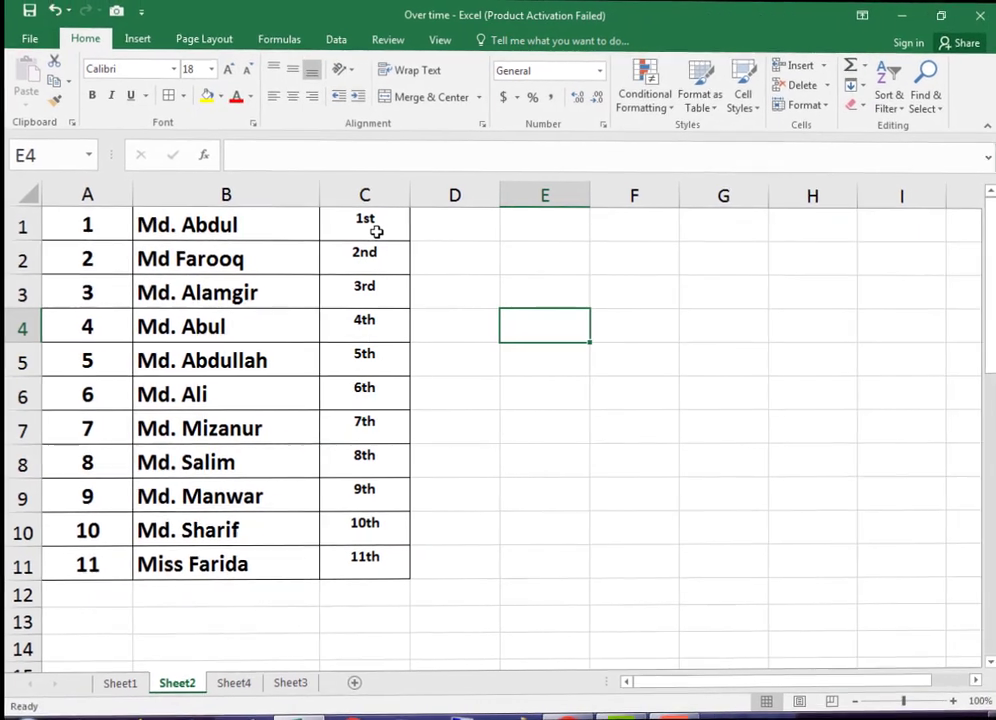
# Enter 1st in D1 and fill D1:D11 with 1st through 11th
pyautogui.click(375, 230)
pyautogui.click(372, 264)
pyautogui.click(378, 294)
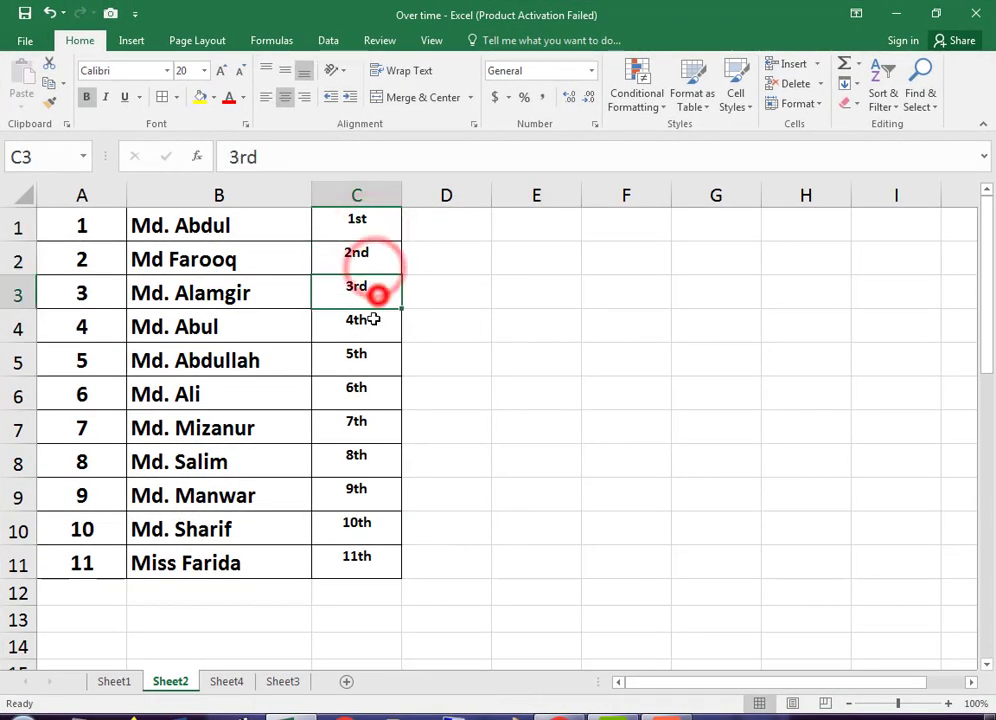
pyautogui.click(376, 324)
pyautogui.click(443, 231)
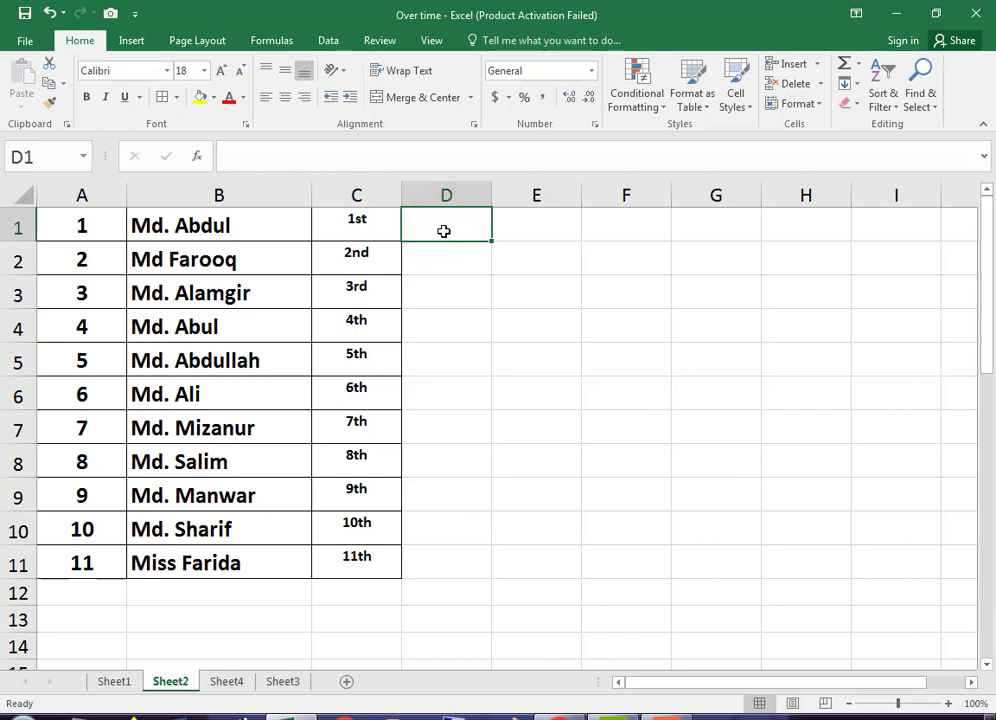
pyautogui.write('1st')
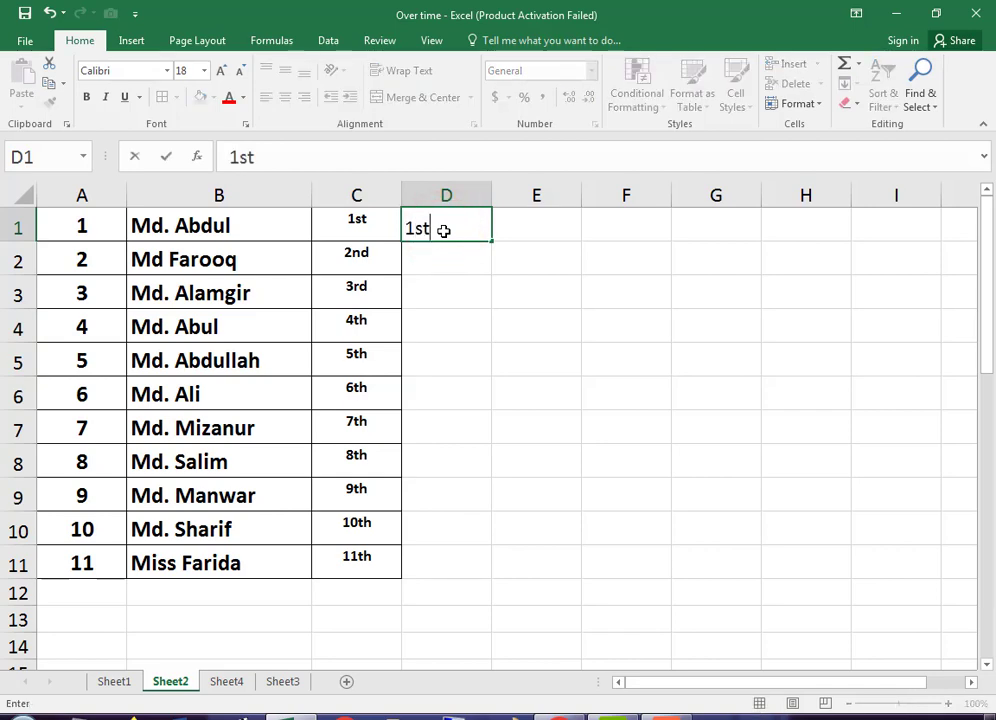
pyautogui.press('Return')
pyautogui.click(445, 228)
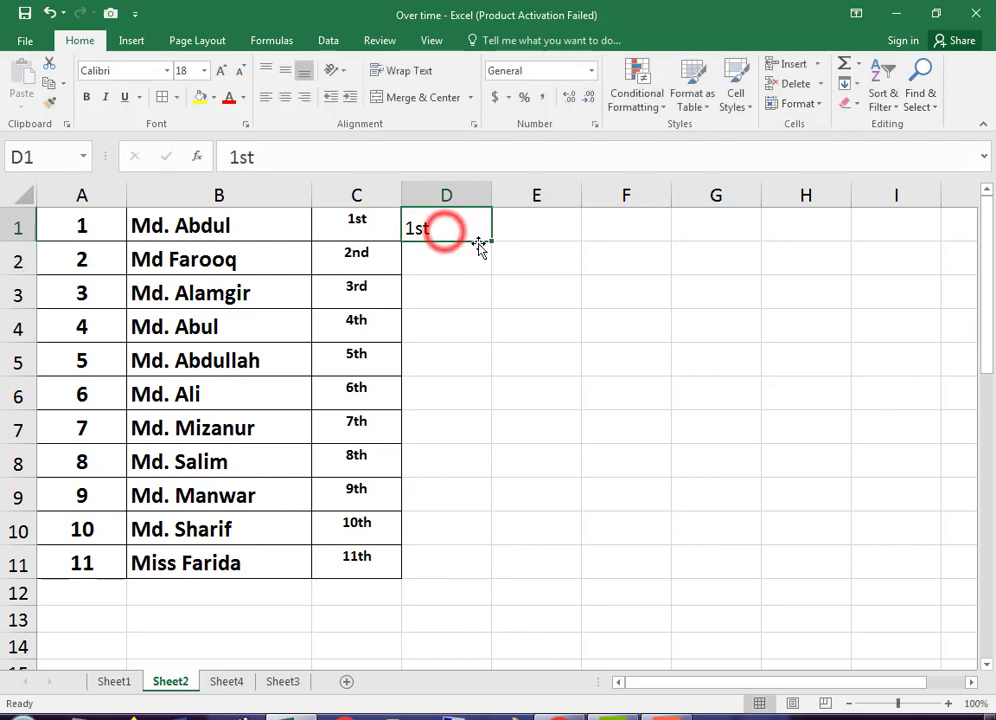
pyautogui.moveTo(491, 242); pyautogui.dragTo(491, 262)
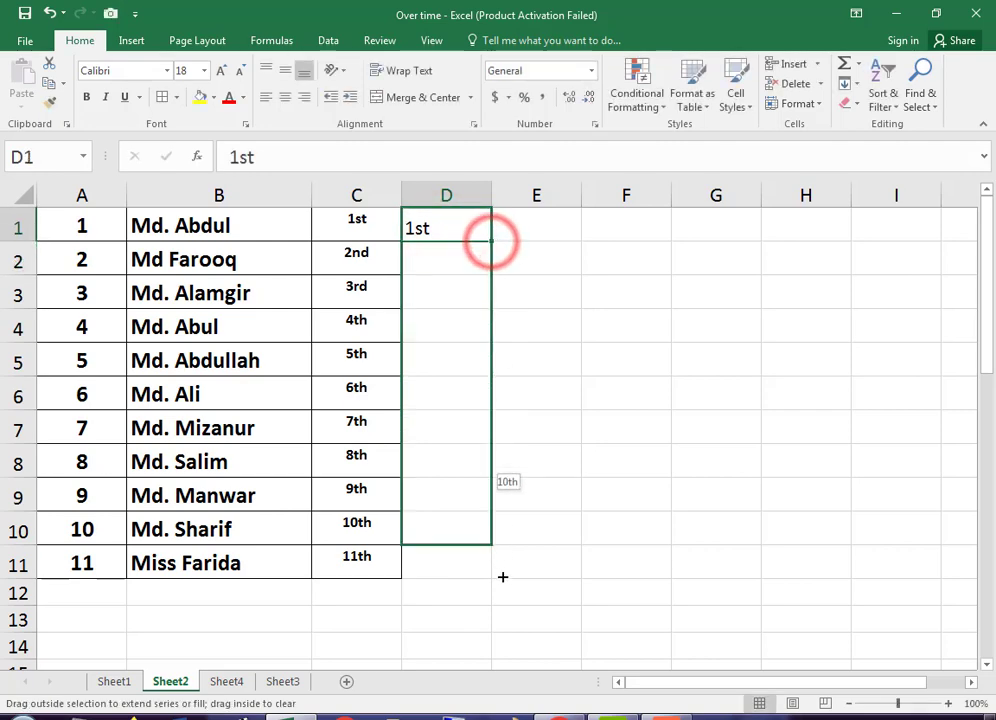
pyautogui.moveTo(504, 360); pyautogui.dragTo(504, 580)
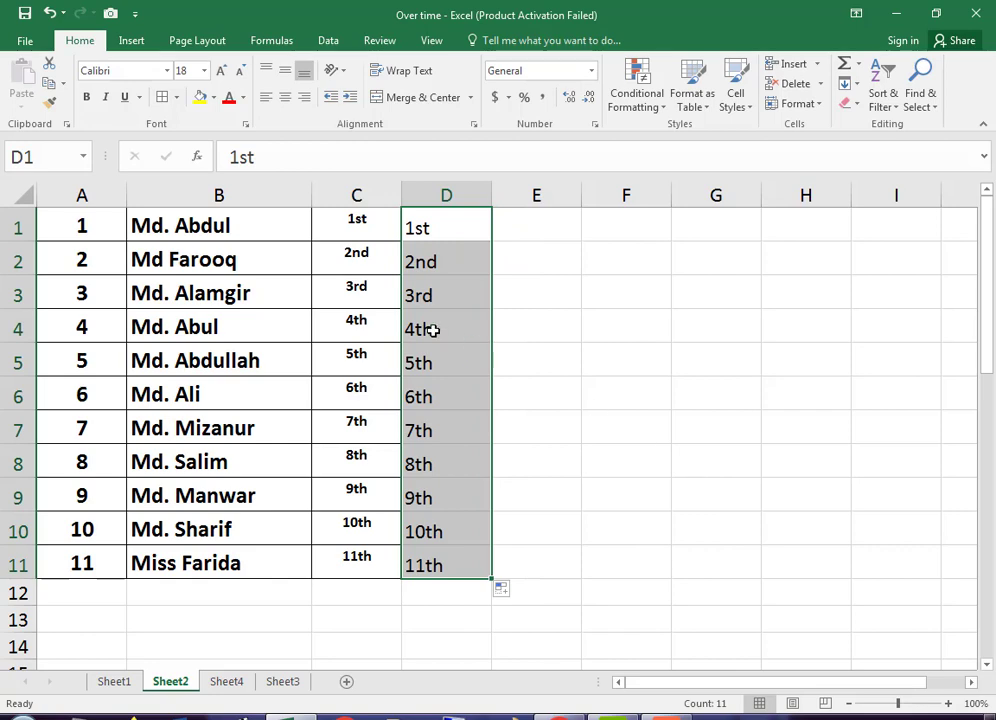
# Clear the 1st–11th values from D1:D11 and retype 1st in D1
pyautogui.click(526, 277)
pyautogui.click(372, 226)
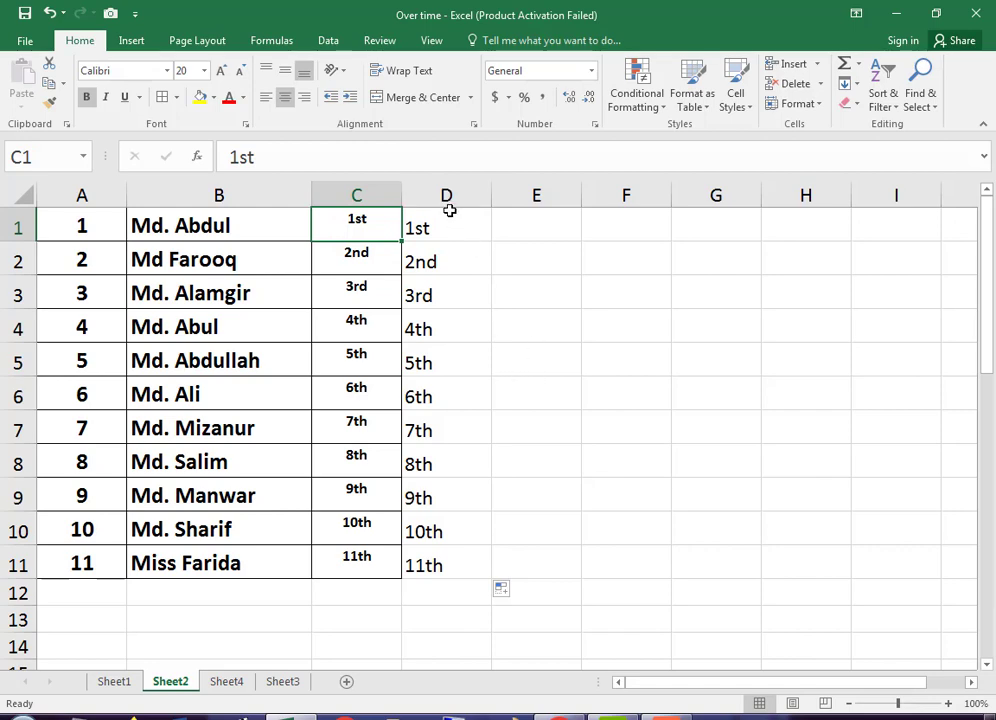
pyautogui.click(461, 229)
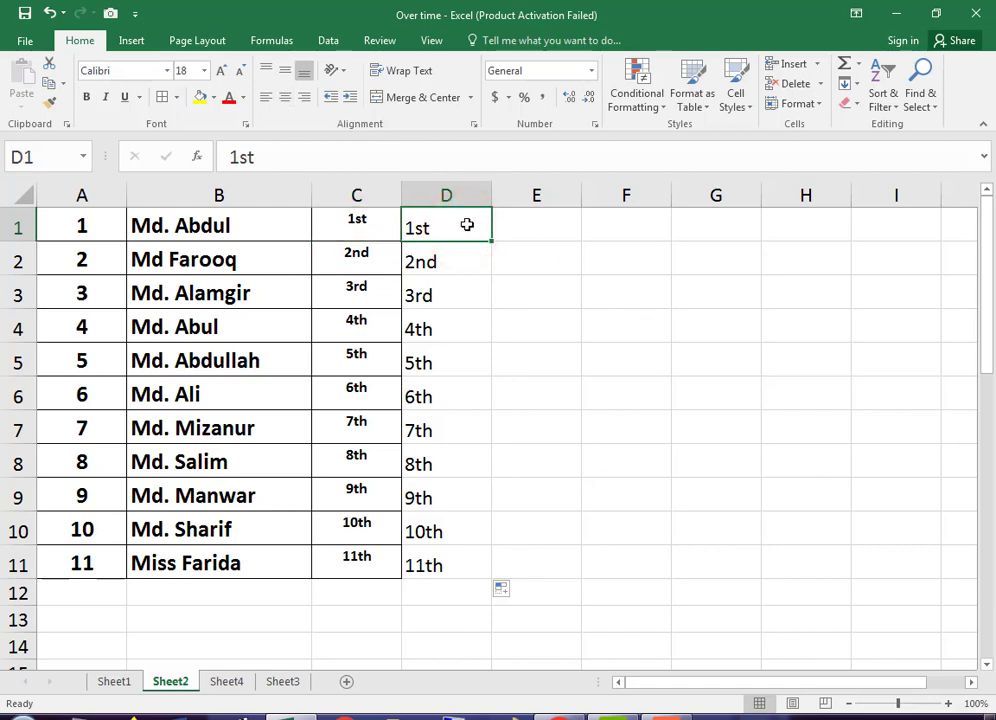
pyautogui.moveTo(467, 225)
pyautogui.mouseDown()
pyautogui.moveTo(479, 561)
pyautogui.moveTo(460, 564)
pyautogui.mouseUp()
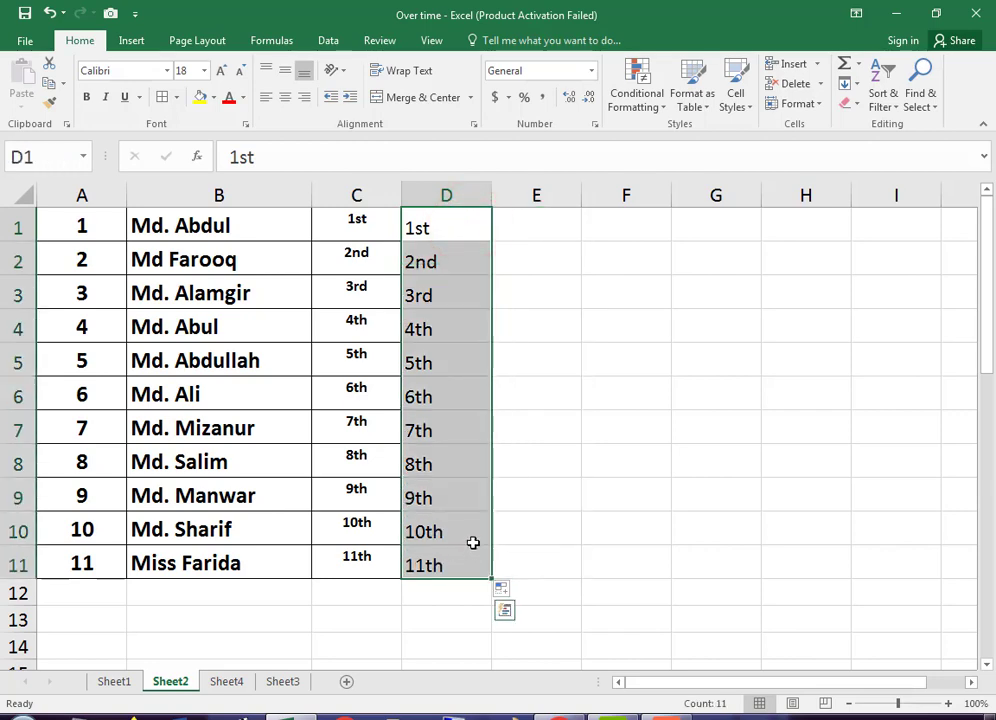
pyautogui.press('Delete')
pyautogui.click(432, 231)
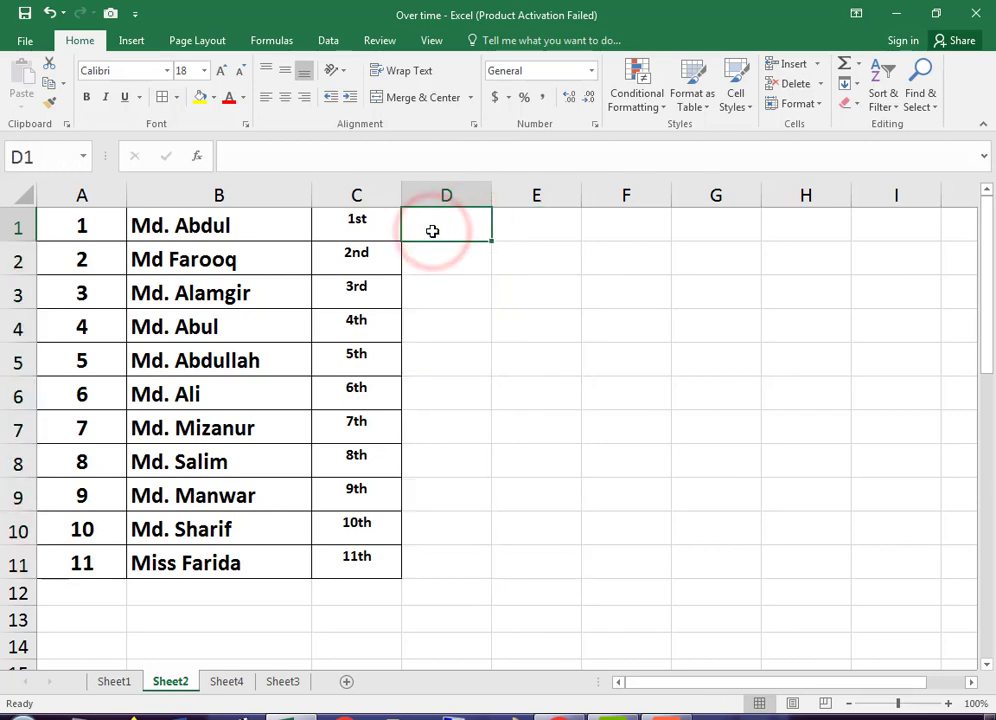
pyautogui.write('1st')
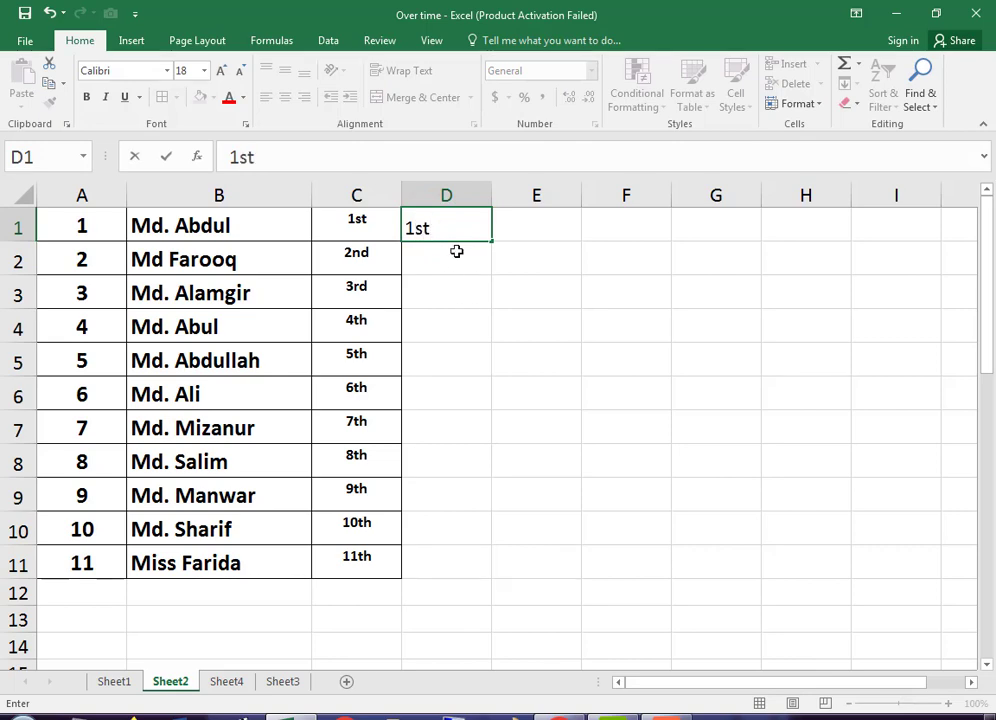
# Format the 1st in D1 as superscript via Format Cells > Font
pyautogui.click(456, 250)
pyautogui.click(432, 226)
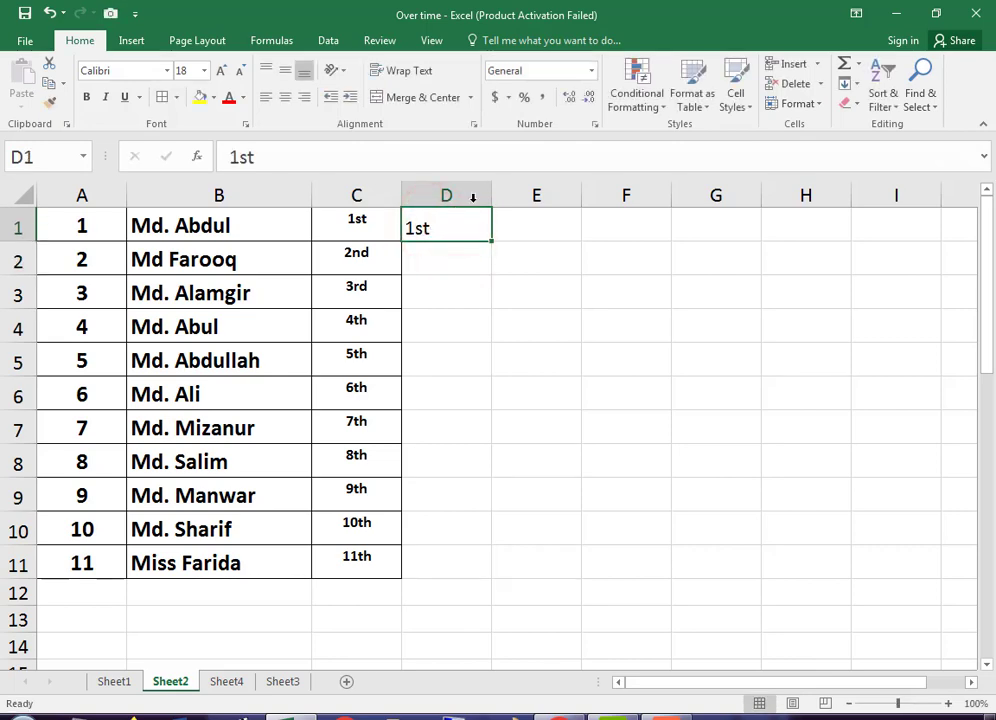
pyautogui.click(82, 40)
pyautogui.click(595, 131)
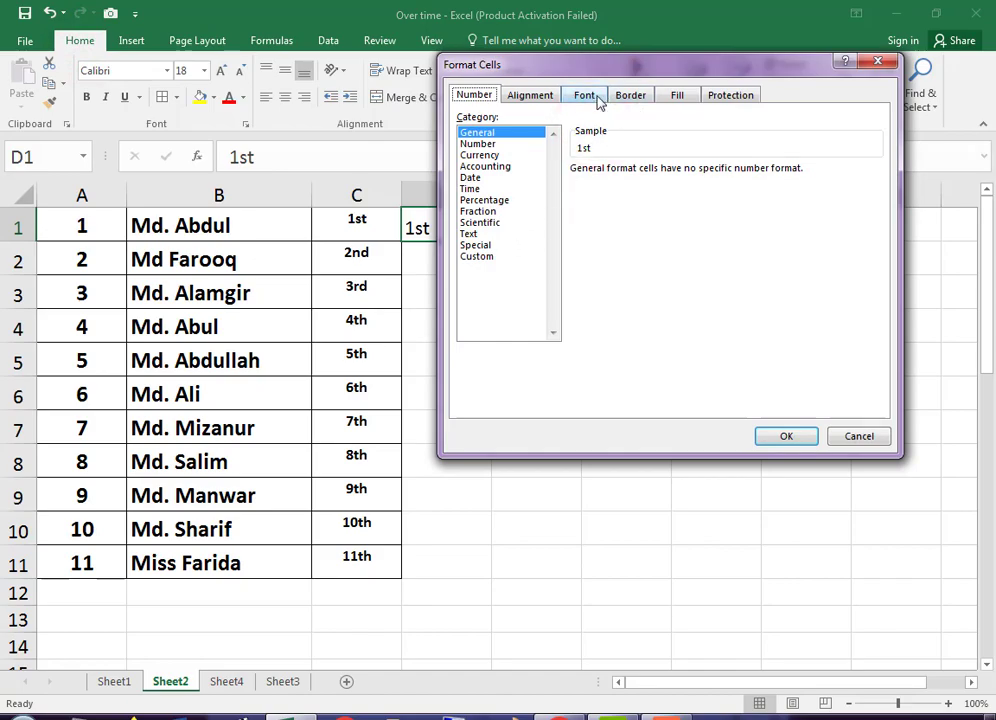
pyautogui.click(590, 98)
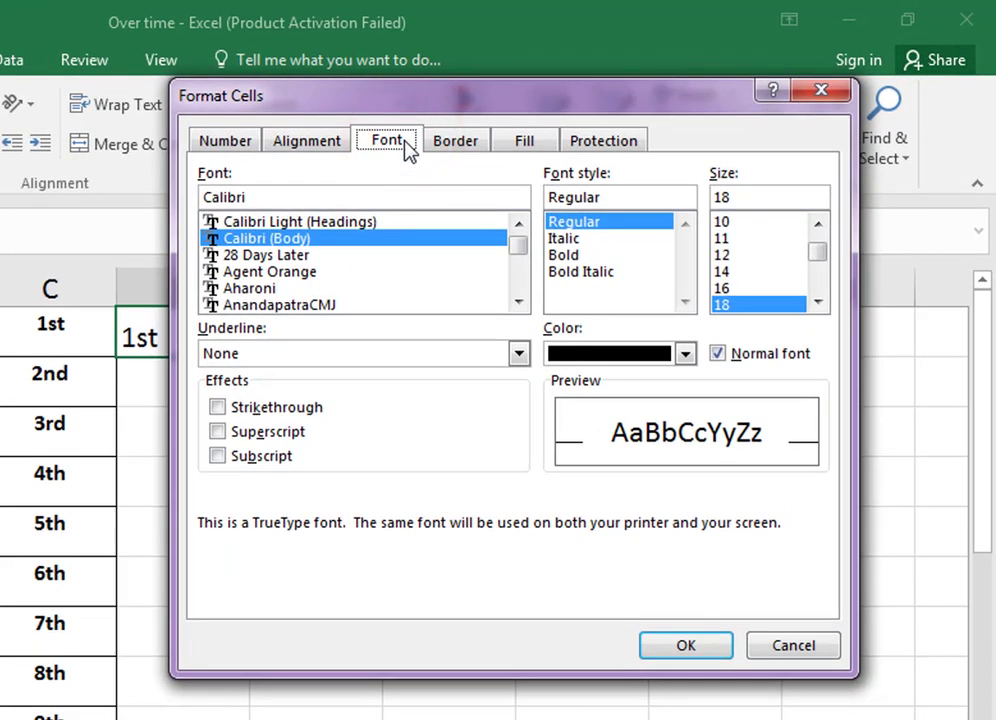
pyautogui.click(219, 434)
pyautogui.click(223, 438)
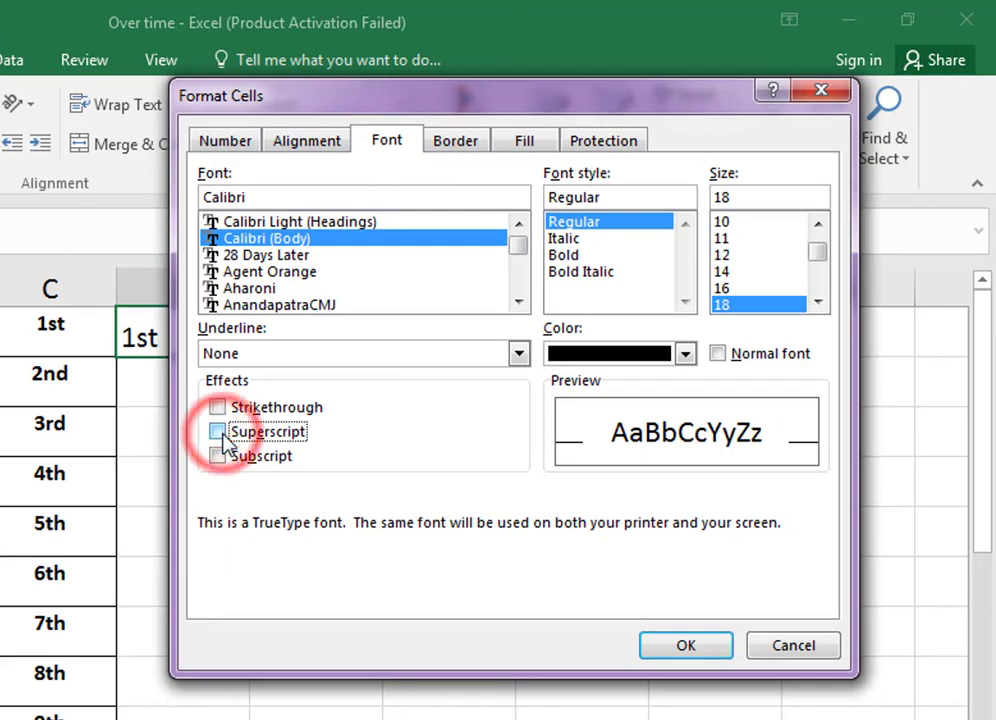
pyautogui.click(219, 434)
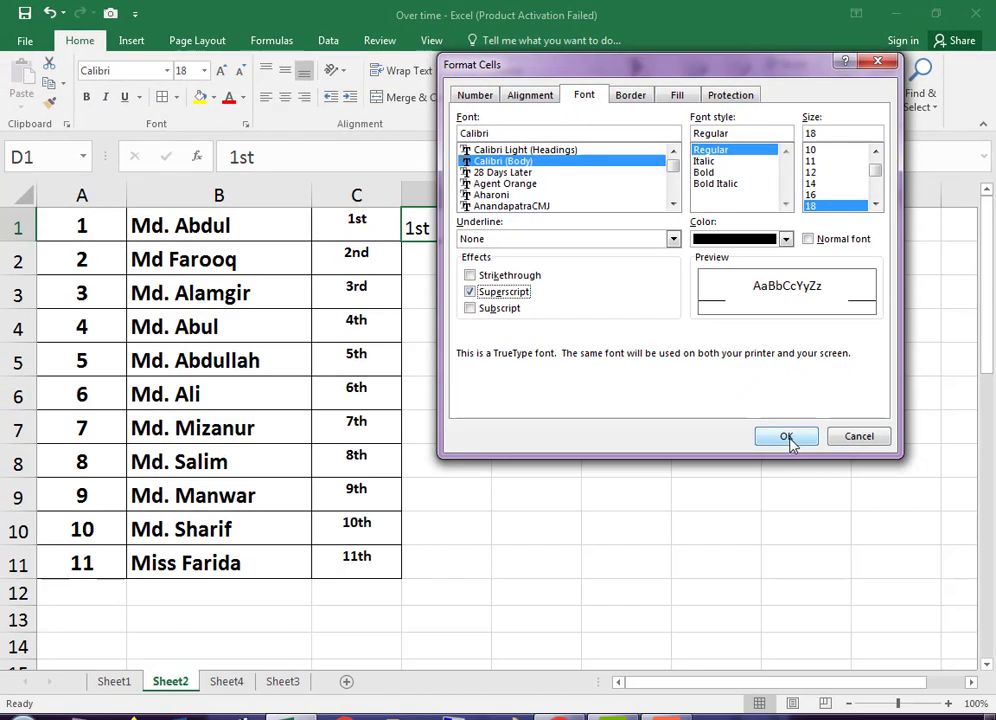
pyautogui.click(786, 437)
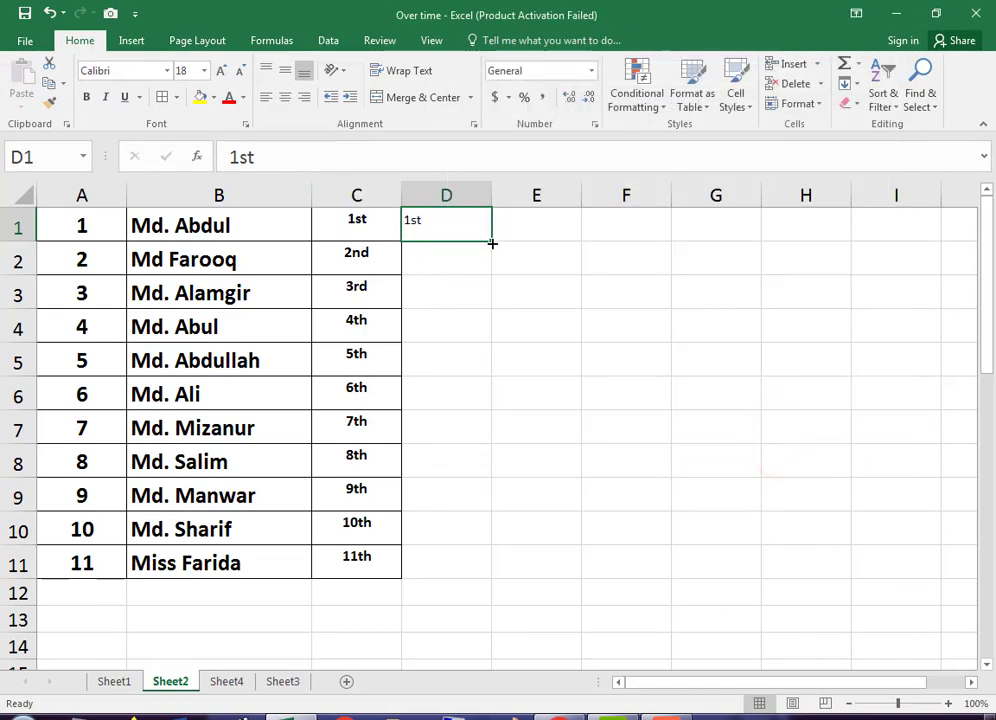
# Fill D1 down to 11th in D11, centre the ordinals and add borders
pyautogui.moveTo(492, 243); pyautogui.dragTo(471, 585)
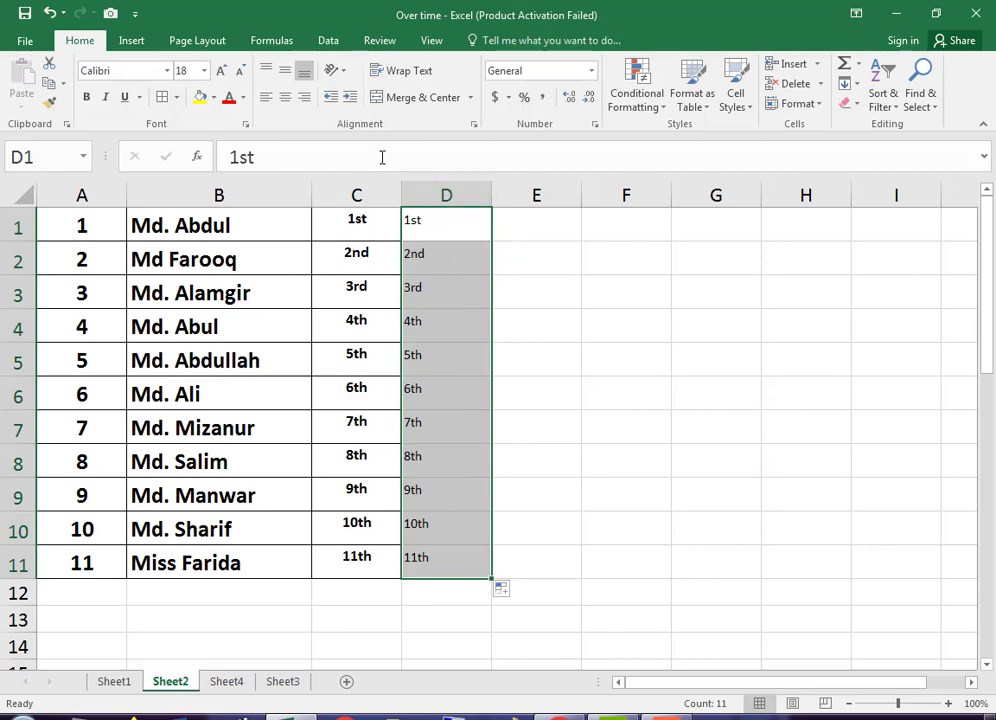
pyautogui.click(285, 98)
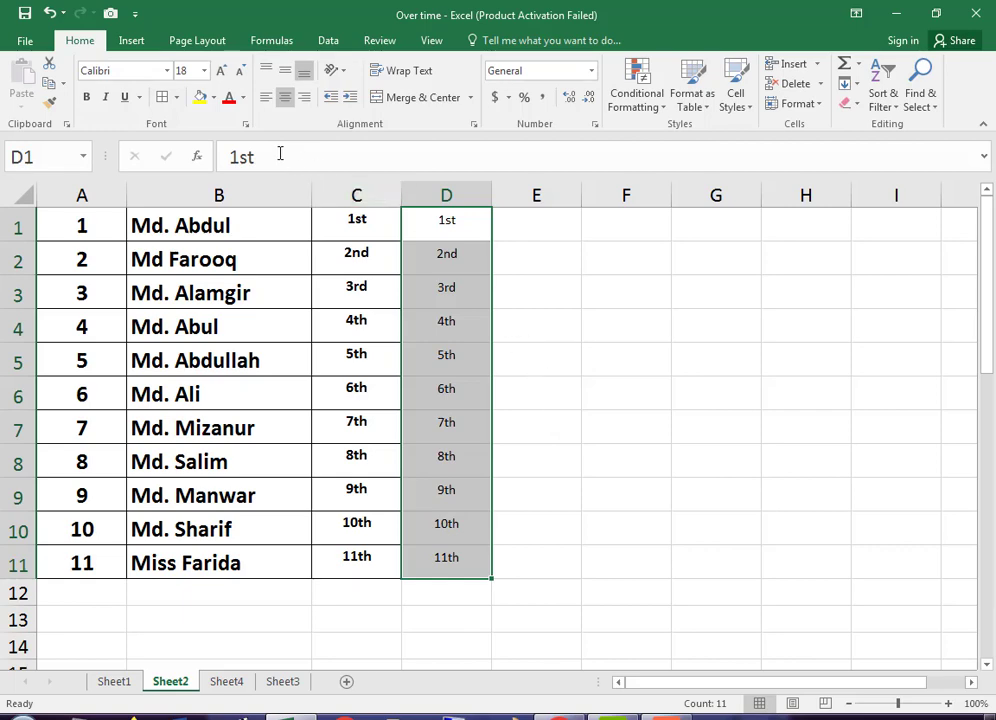
pyautogui.click(162, 97)
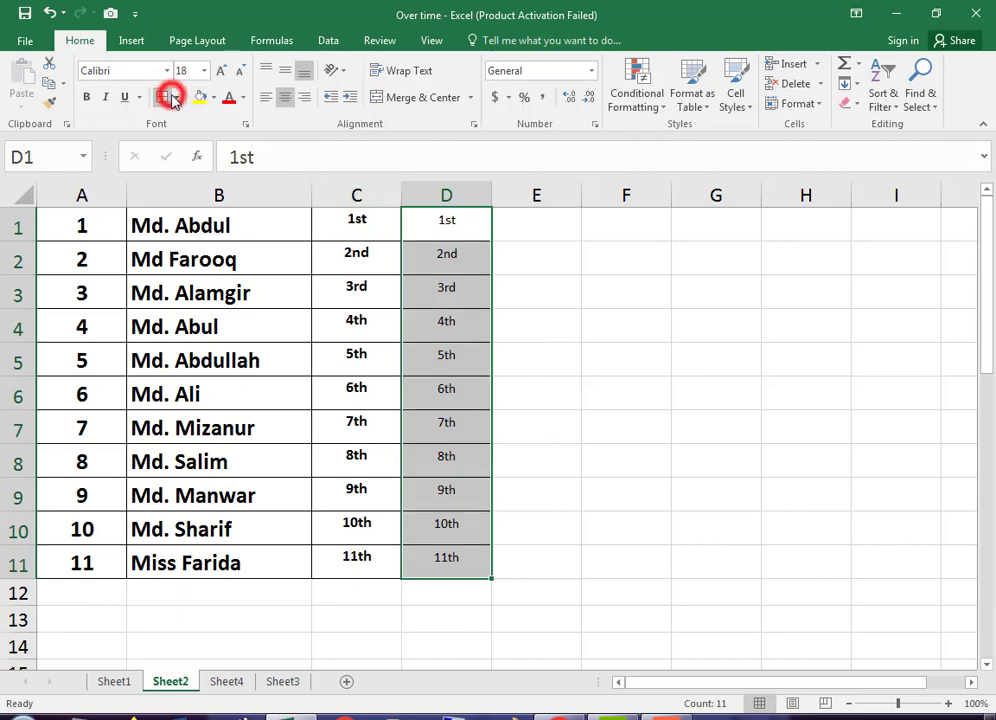
pyautogui.click(595, 396)
# Make the D1:D11 ordinals bold at font size 22
pyautogui.moveTo(457, 228); pyautogui.dragTo(453, 571)
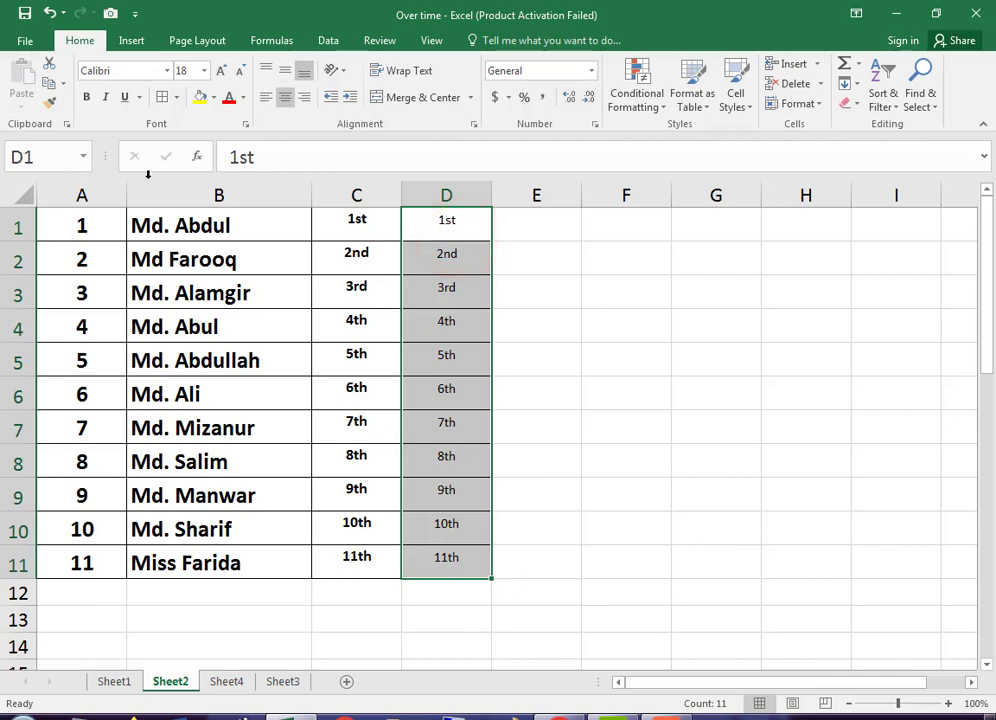
pyautogui.click(202, 70)
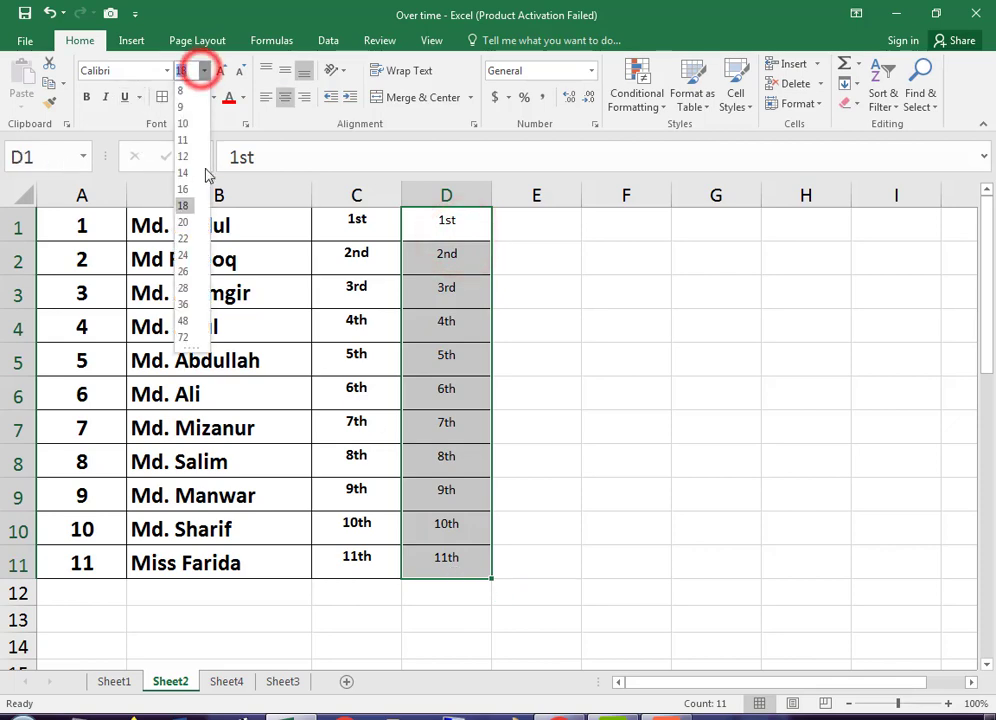
pyautogui.click(182, 232)
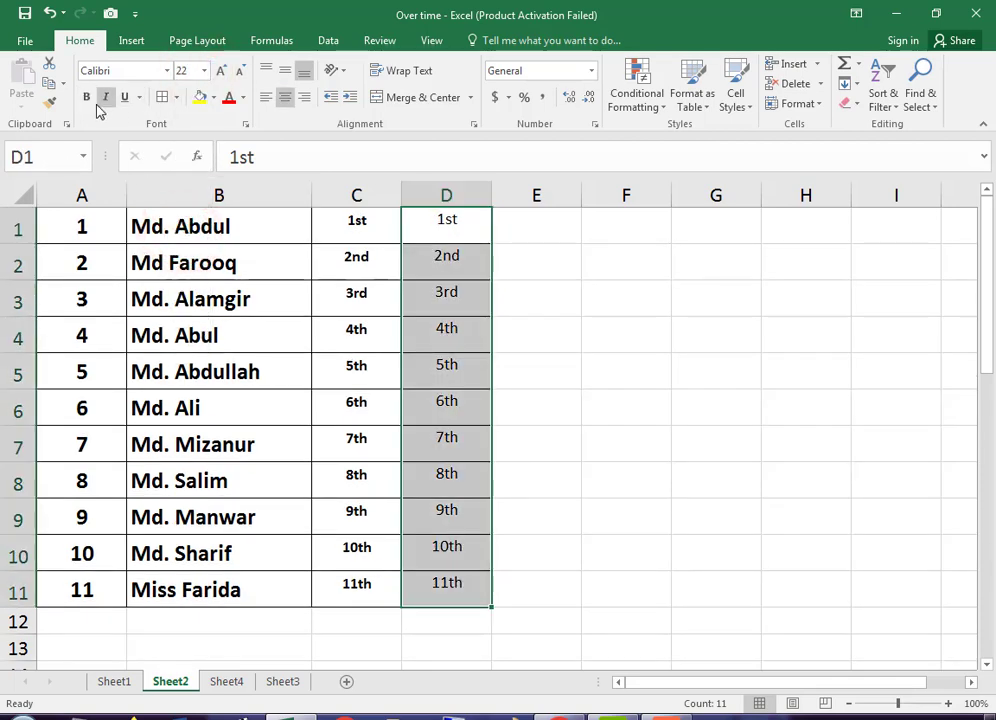
pyautogui.click(86, 97)
pyautogui.click(565, 388)
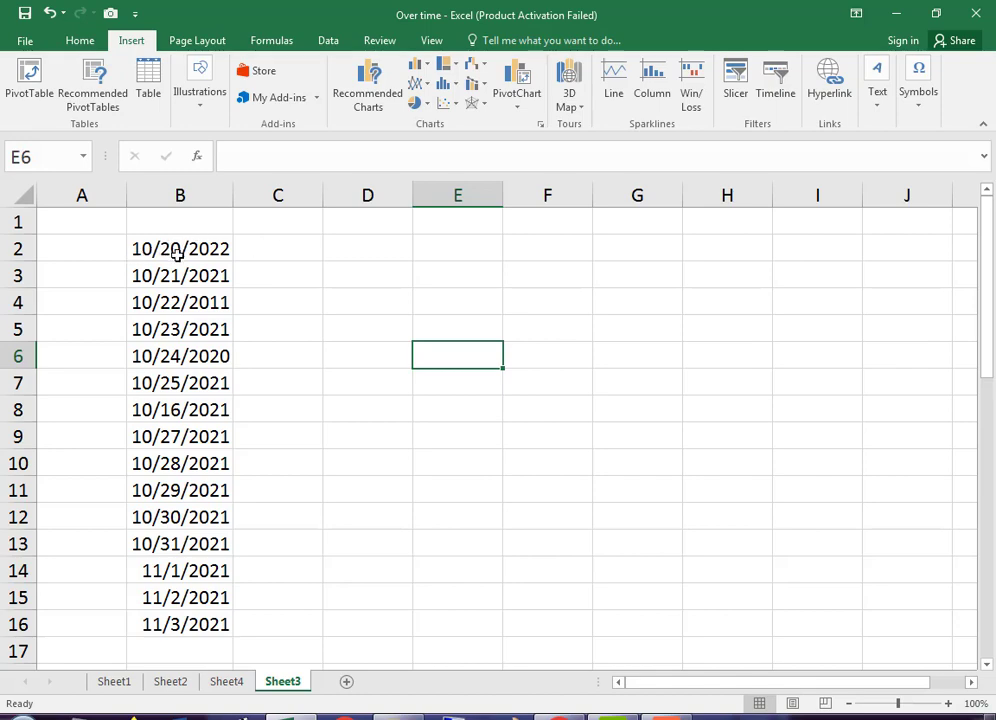
# Select C2 on Sheet3, then inspect the first date in B2
pyautogui.click(266, 251)
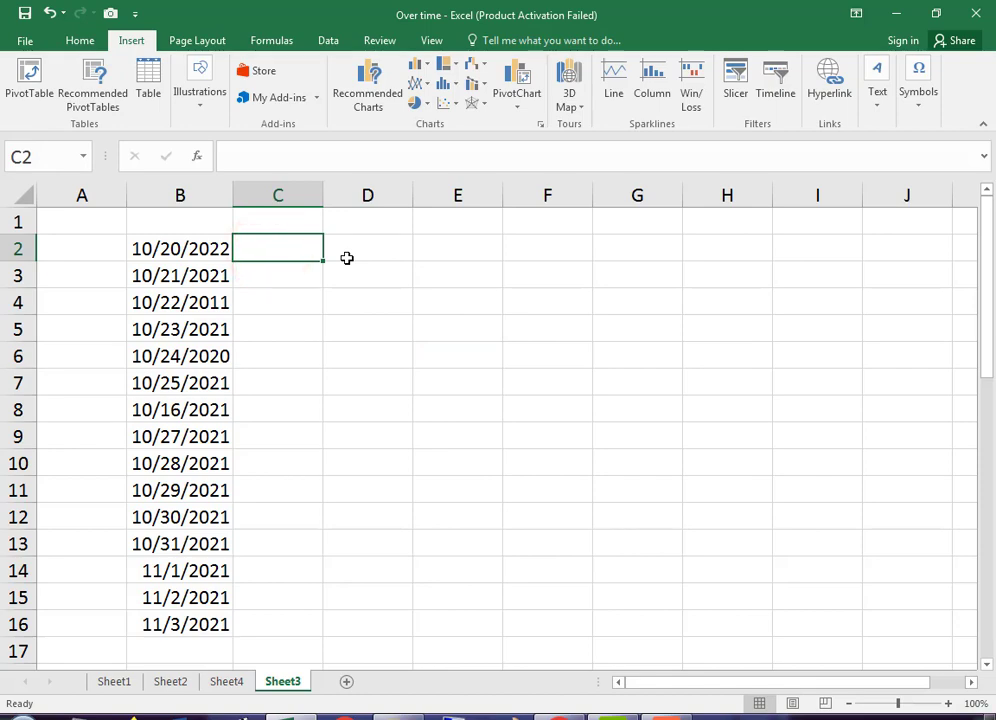
pyautogui.click(159, 246)
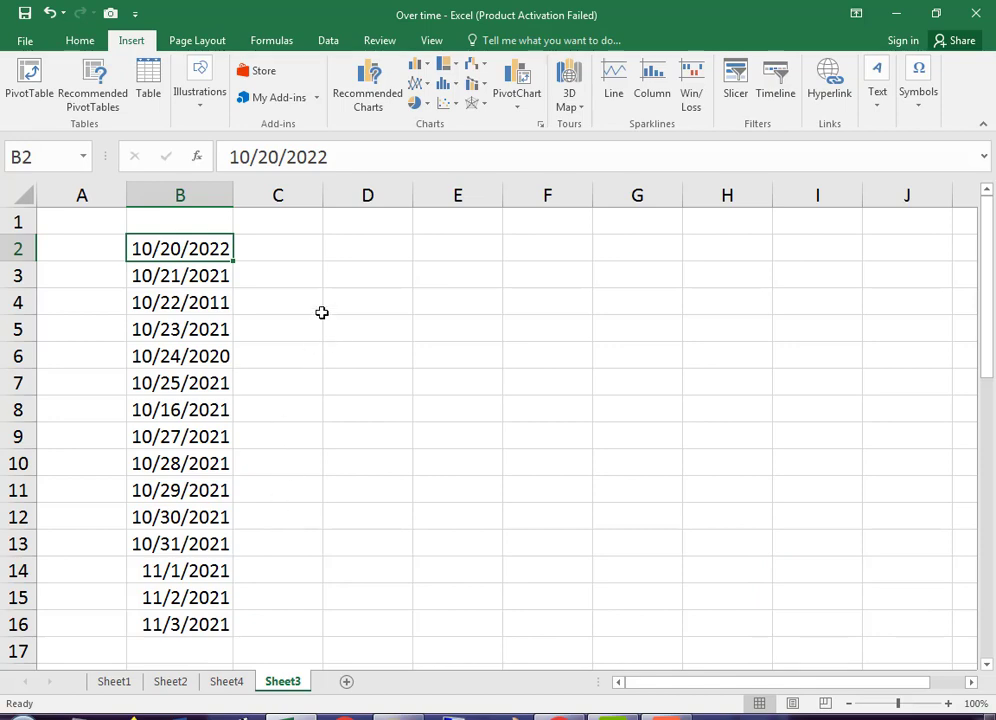
# Enter =TEXT(B2,"DDDD") in C2 so it displays Thursday
pyautogui.click(278, 244)
pyautogui.write('=')
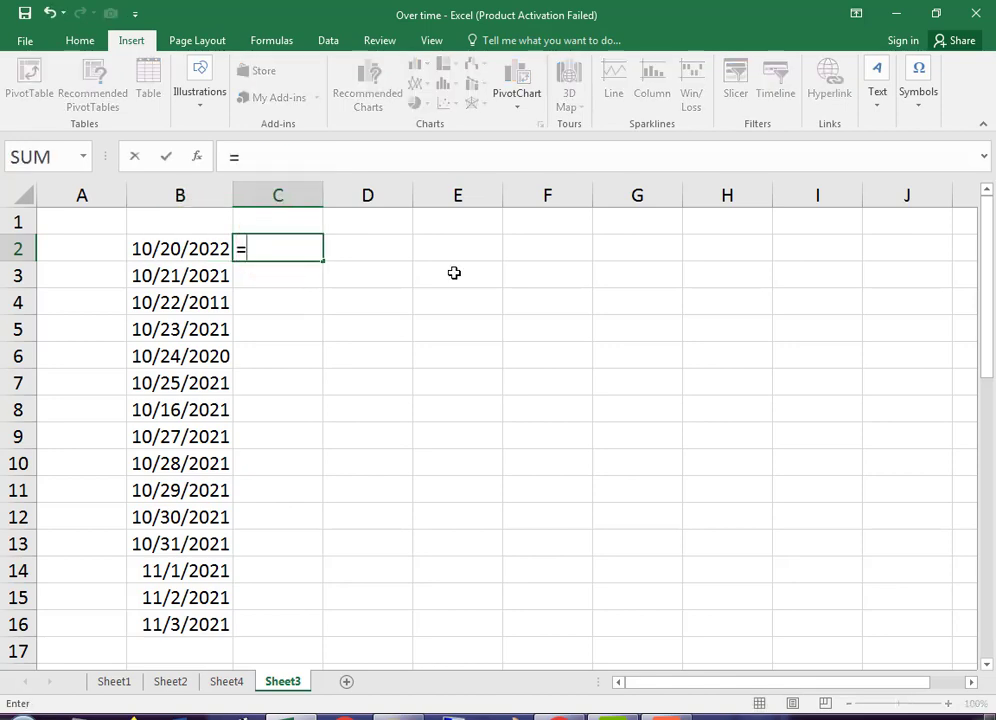
pyautogui.write('te')
pyautogui.press('Tab')
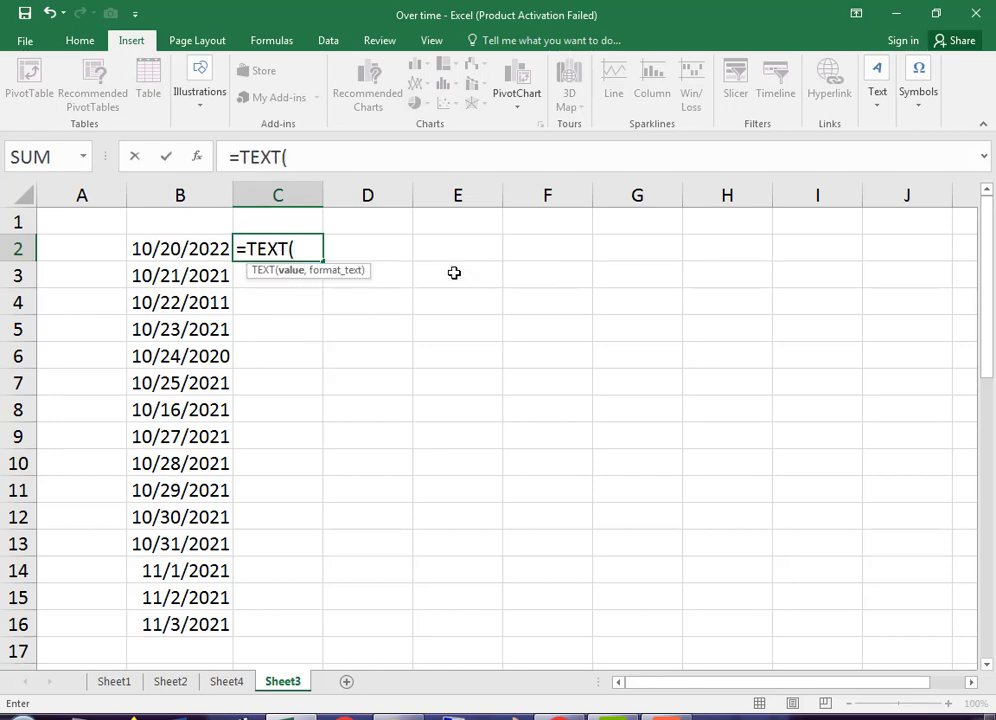
pyautogui.click(151, 249)
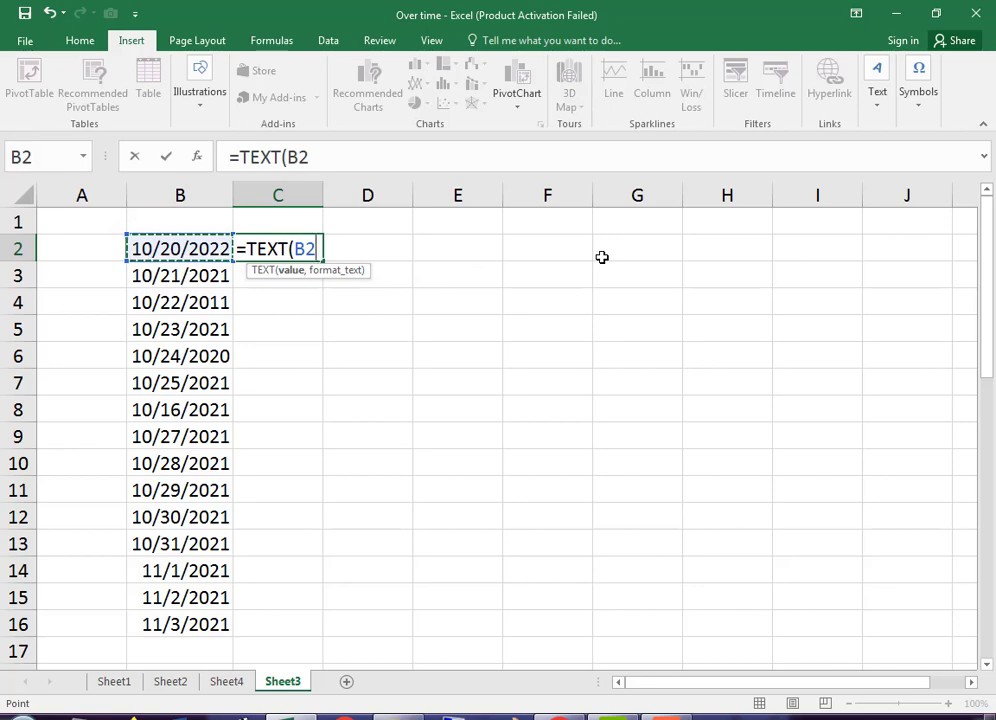
pyautogui.write(',')
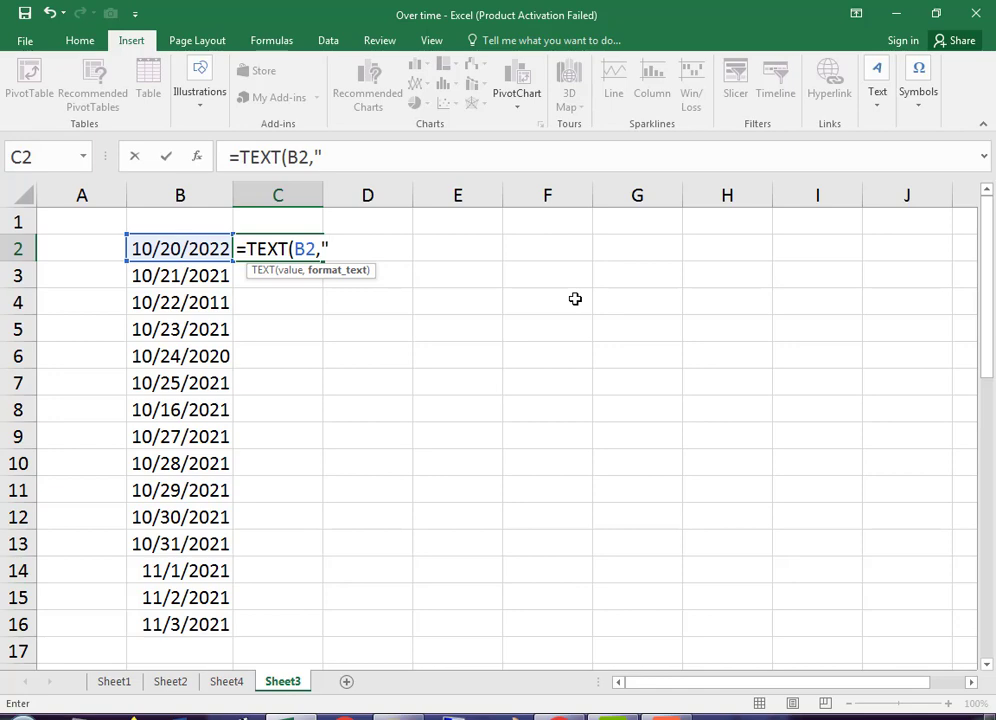
pyautogui.write('D')
pyautogui.write('DDD')
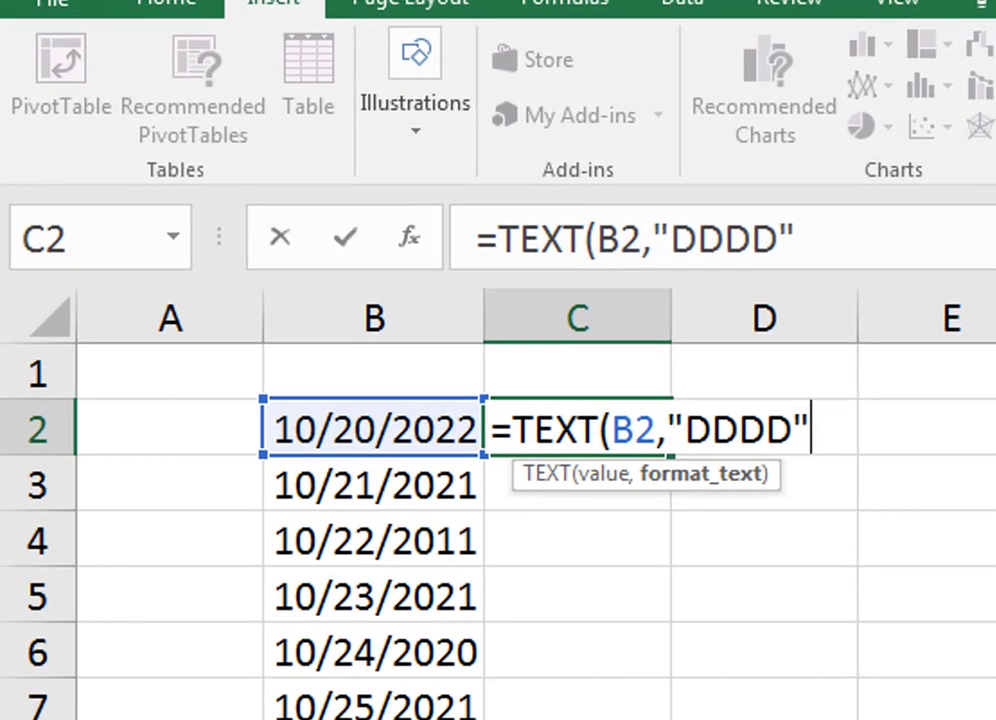
pyautogui.write(')')
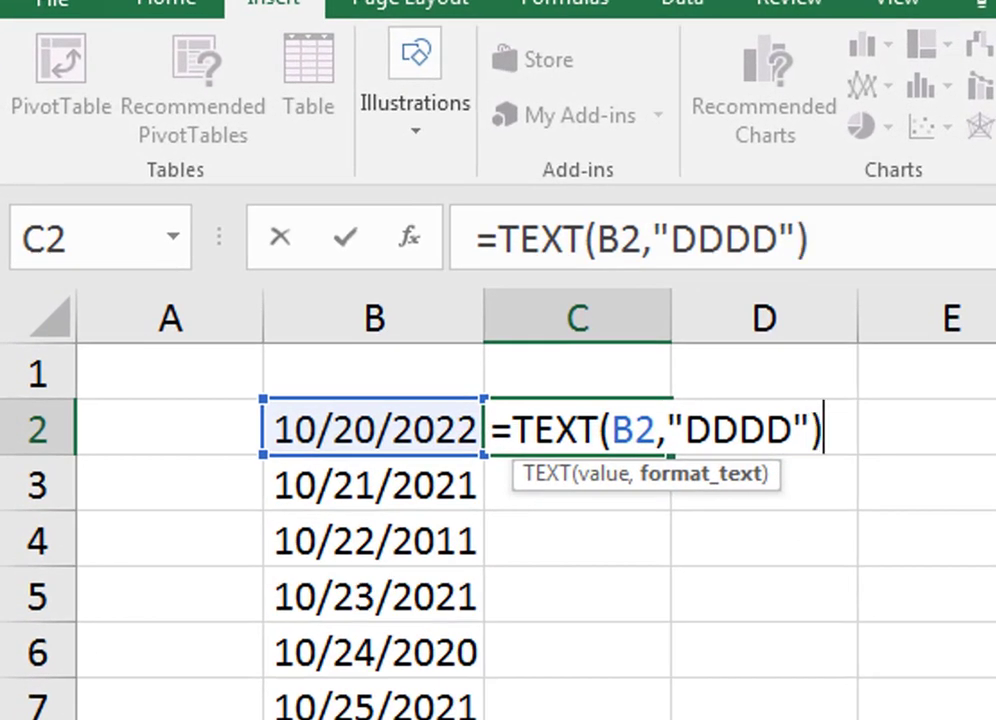
pyautogui.press('Return')
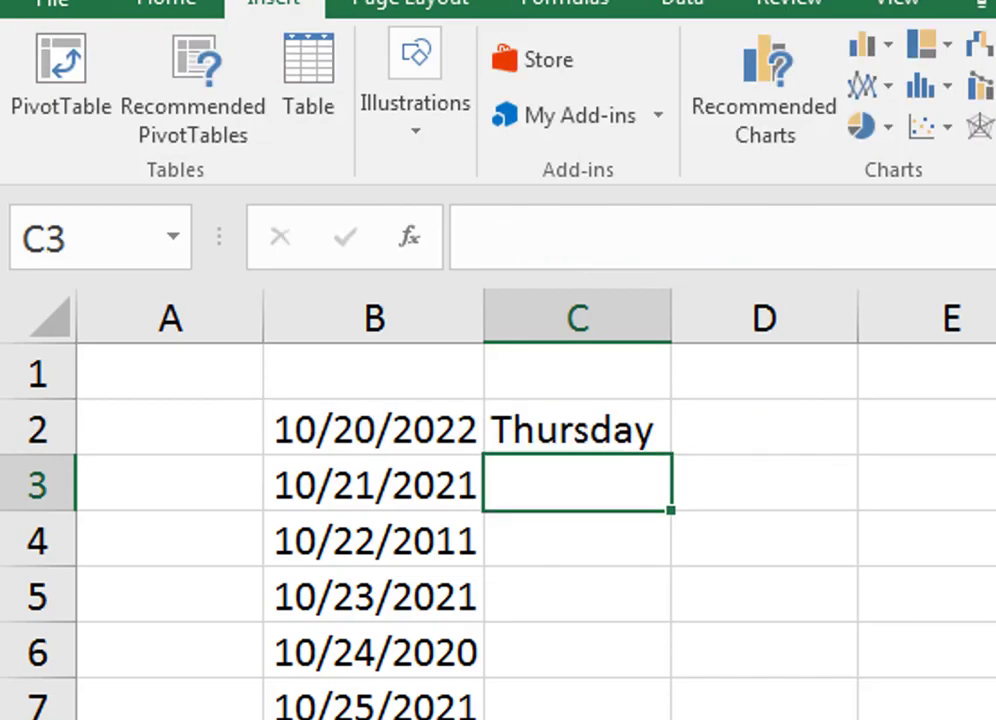
# Fill the weekday formula down to C16 and widen column C to fit the names
pyautogui.click(642, 428)
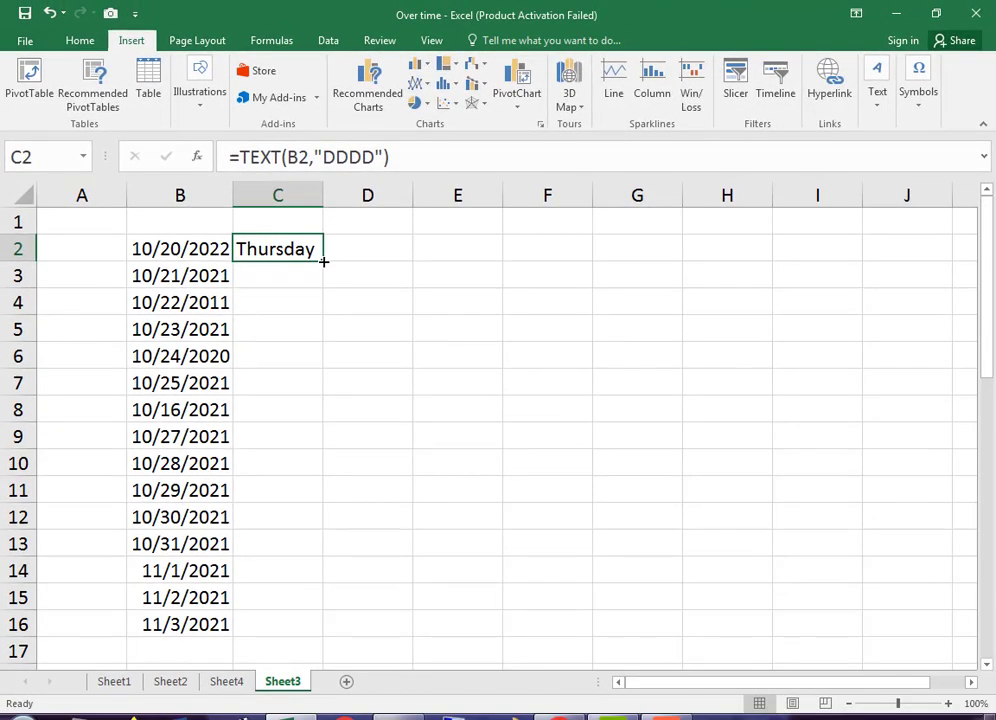
pyautogui.doubleClick(322, 262)
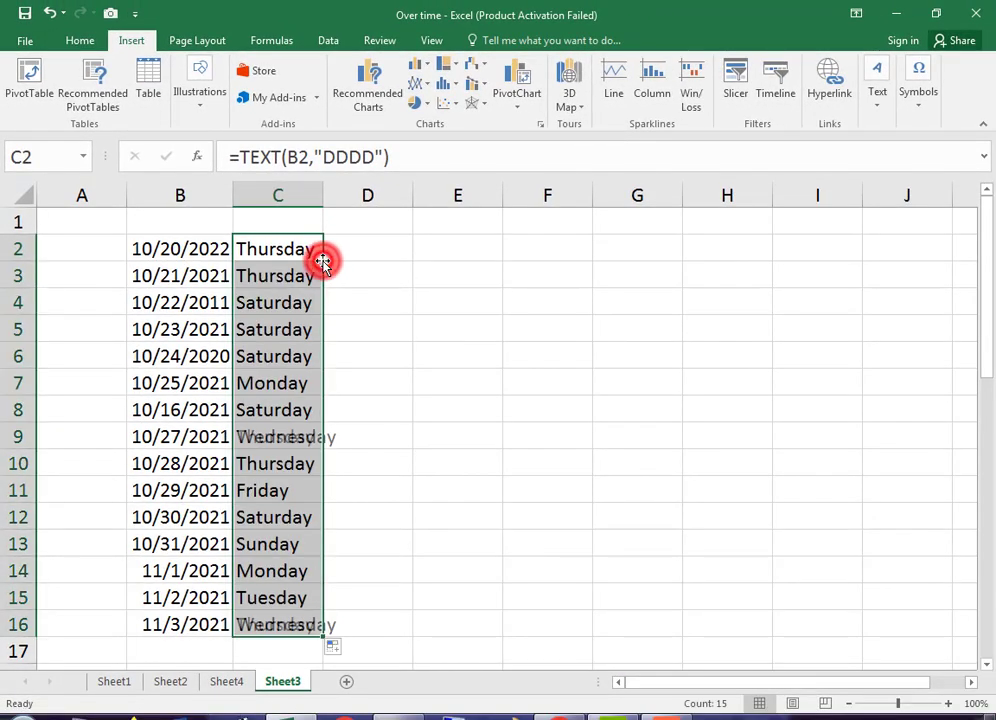
pyautogui.doubleClick(323, 197)
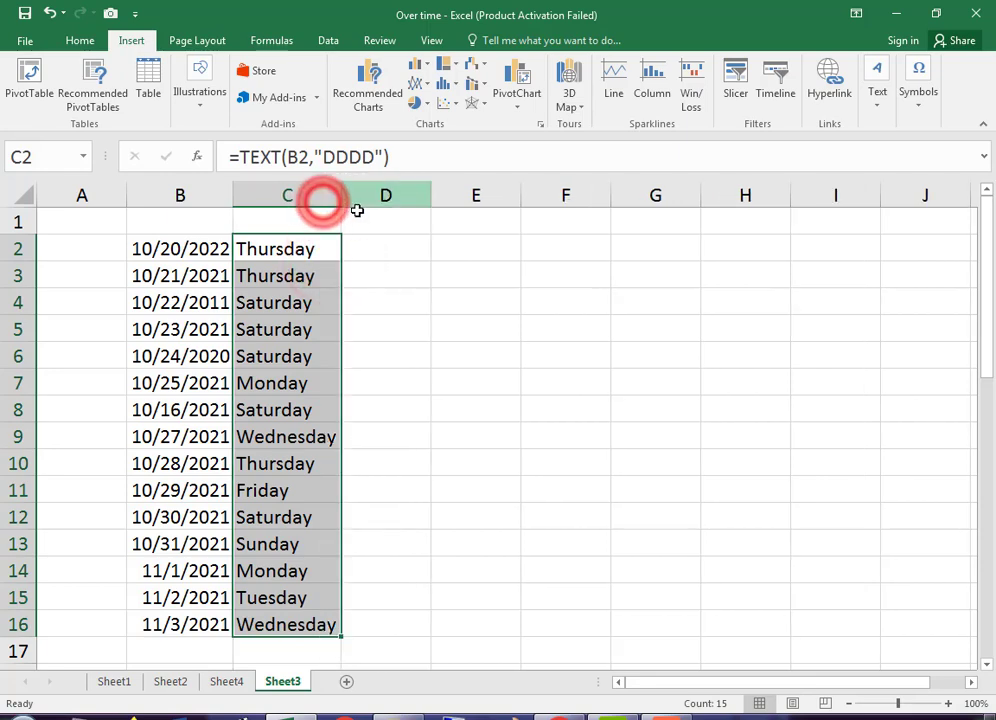
pyautogui.moveTo(339, 200); pyautogui.dragTo(359, 200)
pyautogui.click(395, 293)
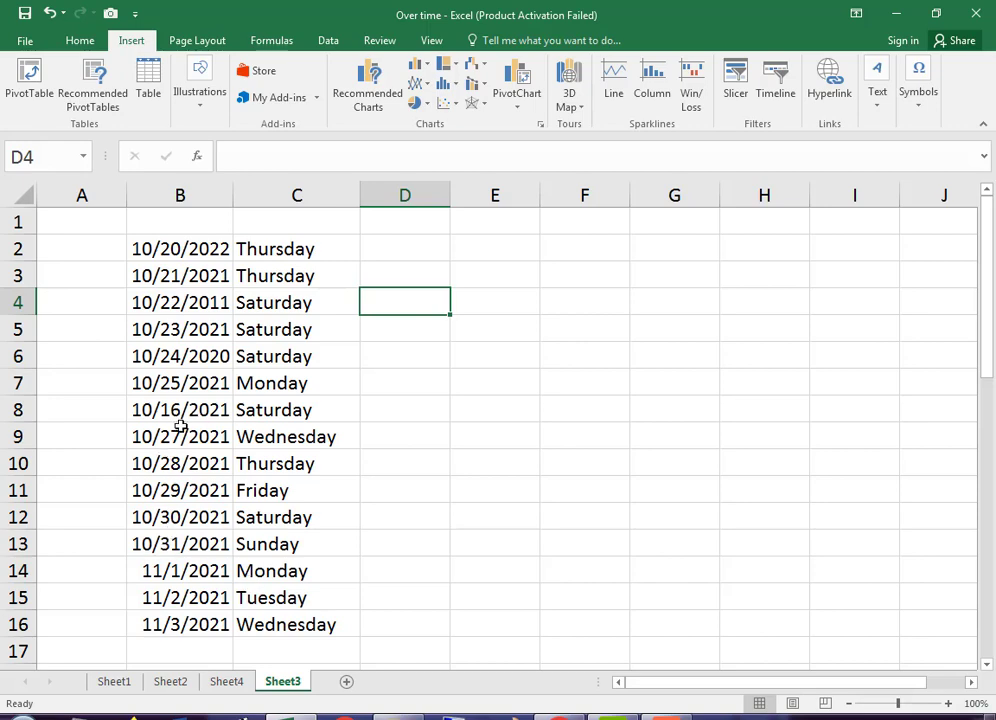
# Edit the date in B9 to 12/27/2021
pyautogui.doubleClick(151, 436)
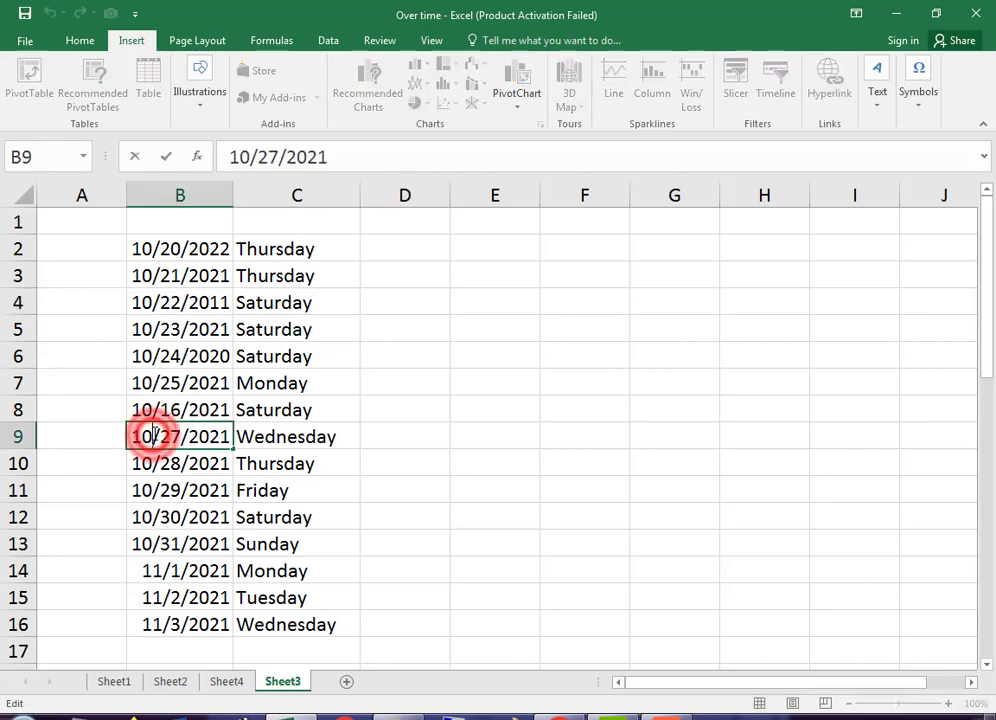
pyautogui.press('BackSpace')
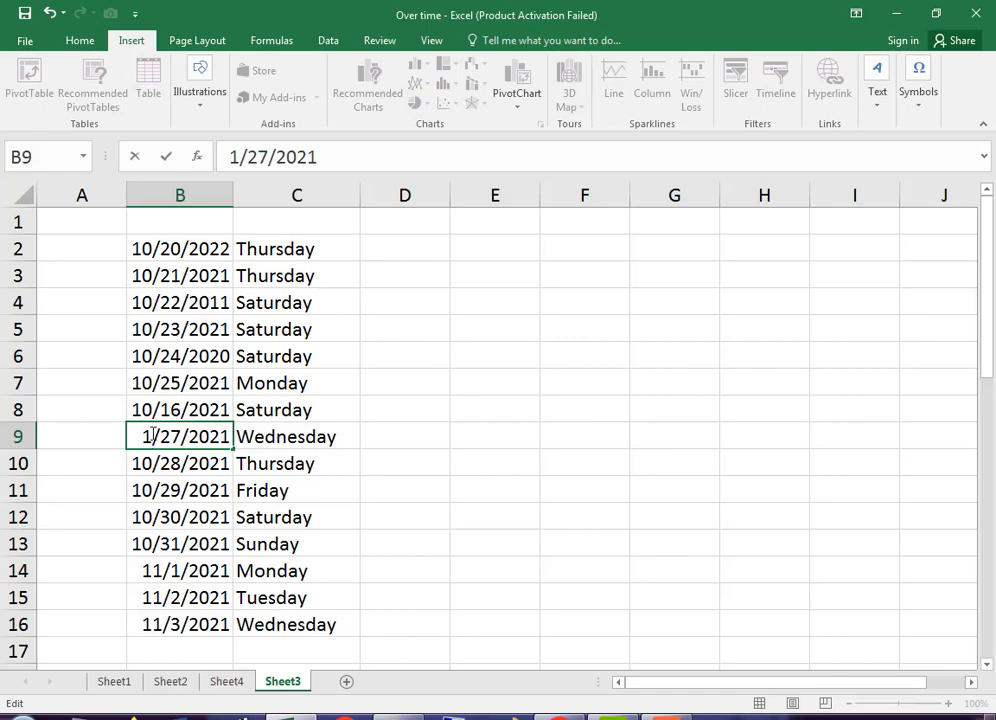
pyautogui.write('2')
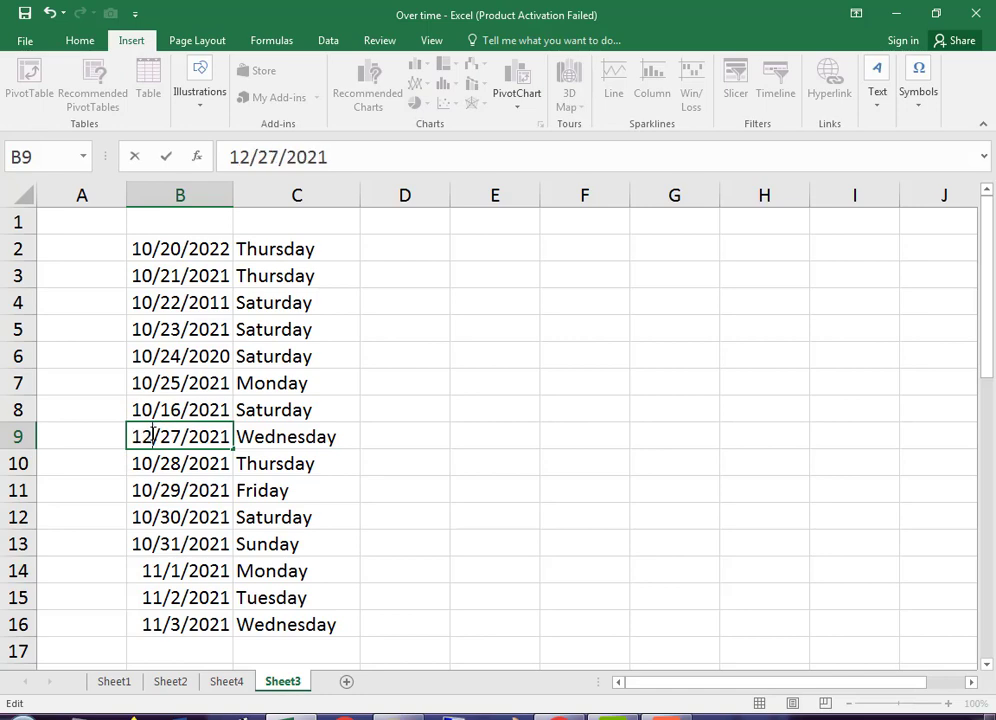
pyautogui.press('Return')
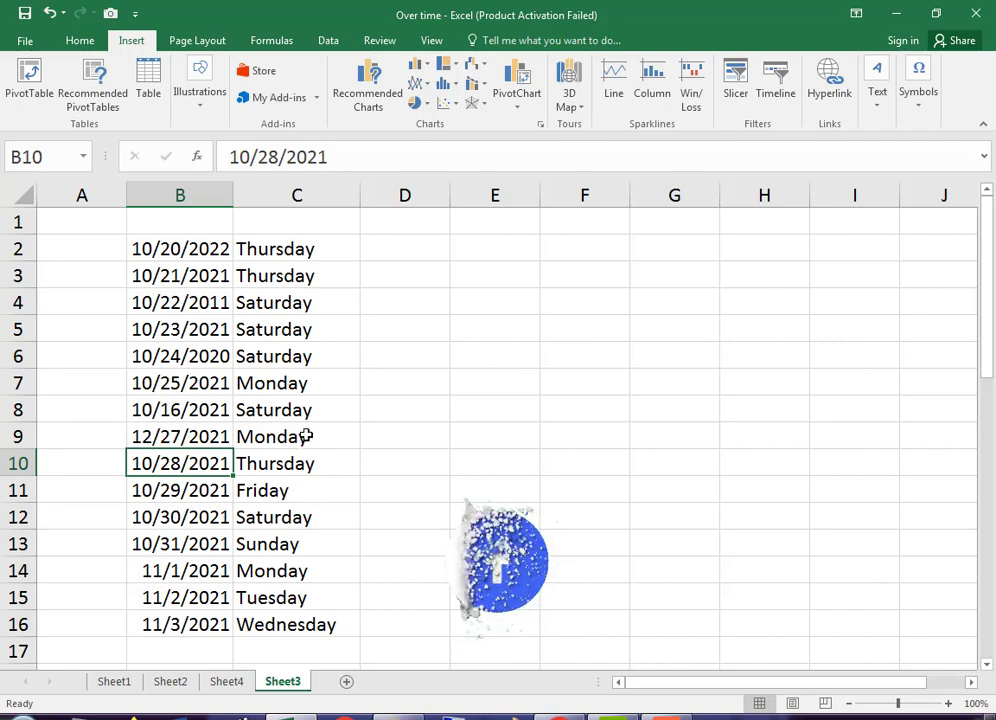
# Correct B9's year so the date reads 12/27/2020
pyautogui.click(213, 441)
pyautogui.doubleClick(216, 439)
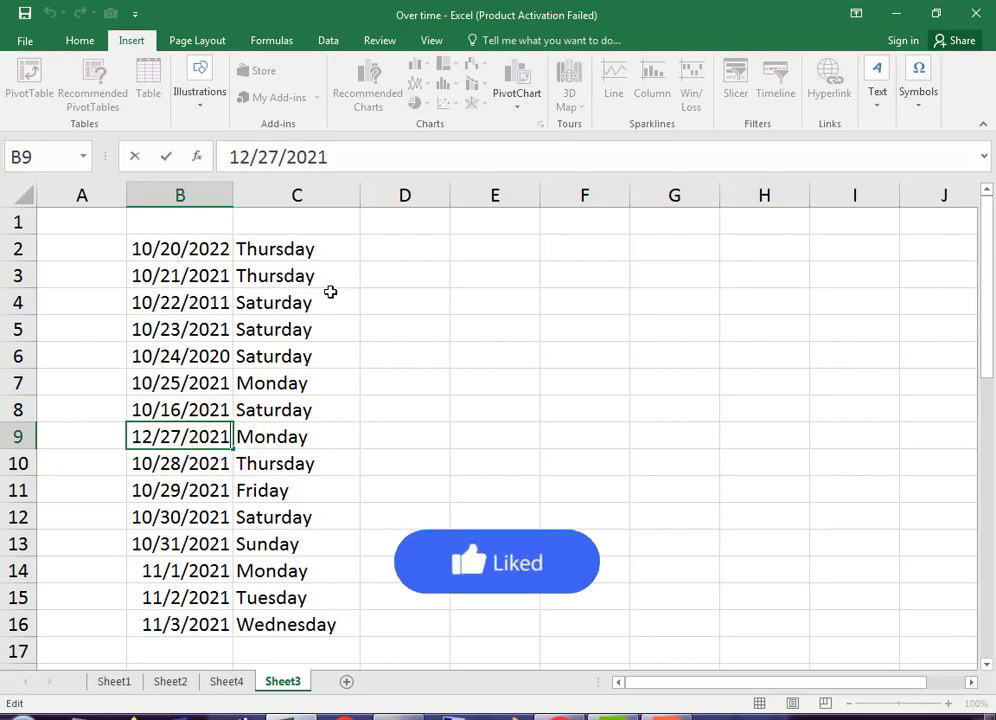
pyautogui.press('BackSpace')
pyautogui.write('0')
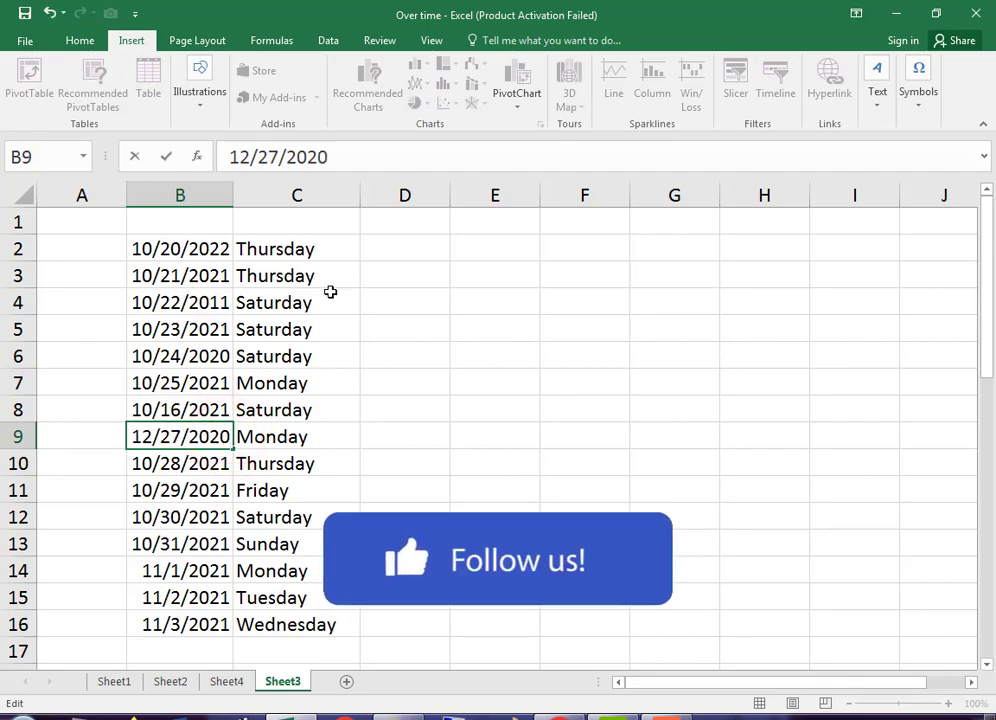
pyautogui.press('Return')
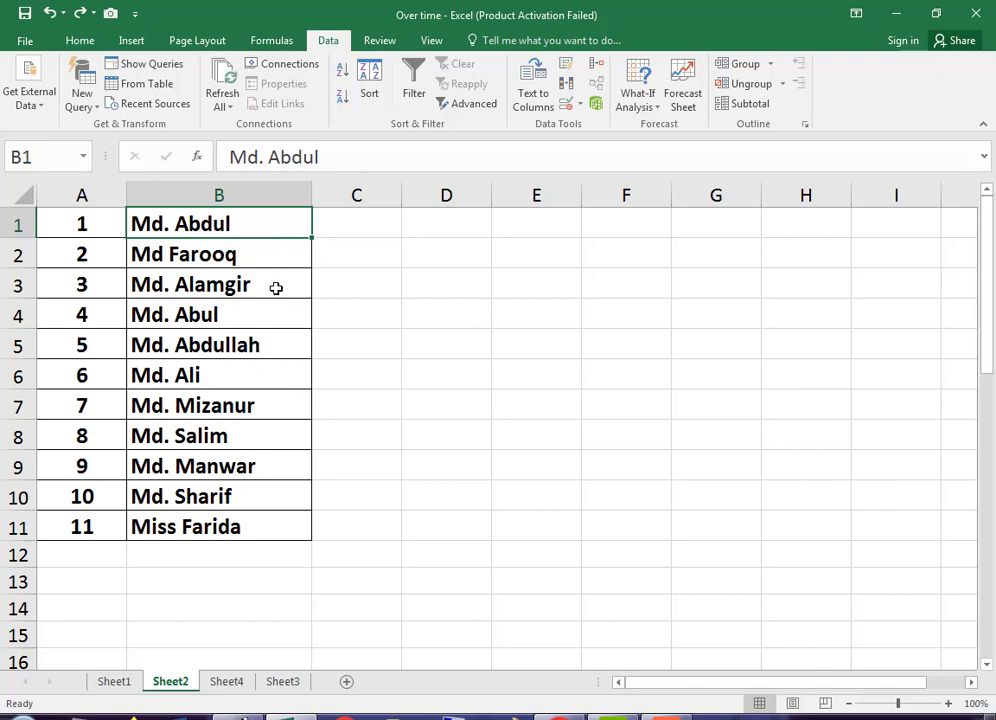
# Select the names in B1:B11 and open Find and Replace with Ctrl+H
pyautogui.click(466, 324)
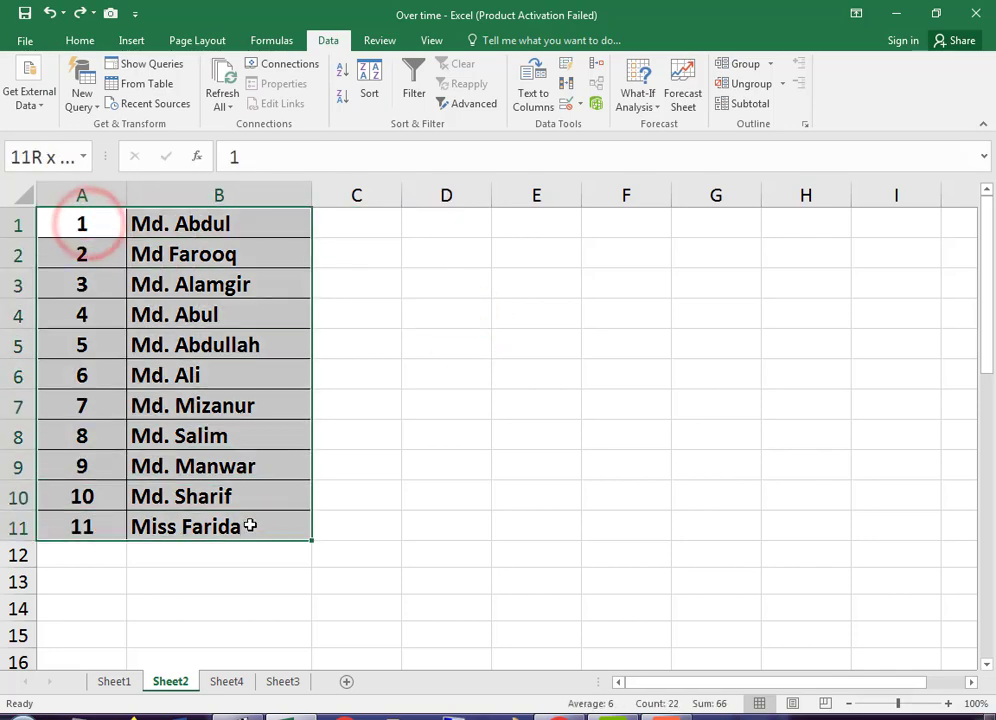
pyautogui.moveTo(88, 224); pyautogui.dragTo(253, 525)
pyautogui.moveTo(359, 490); pyautogui.dragTo(357, 466)
pyautogui.moveTo(232, 216); pyautogui.dragTo(240, 540)
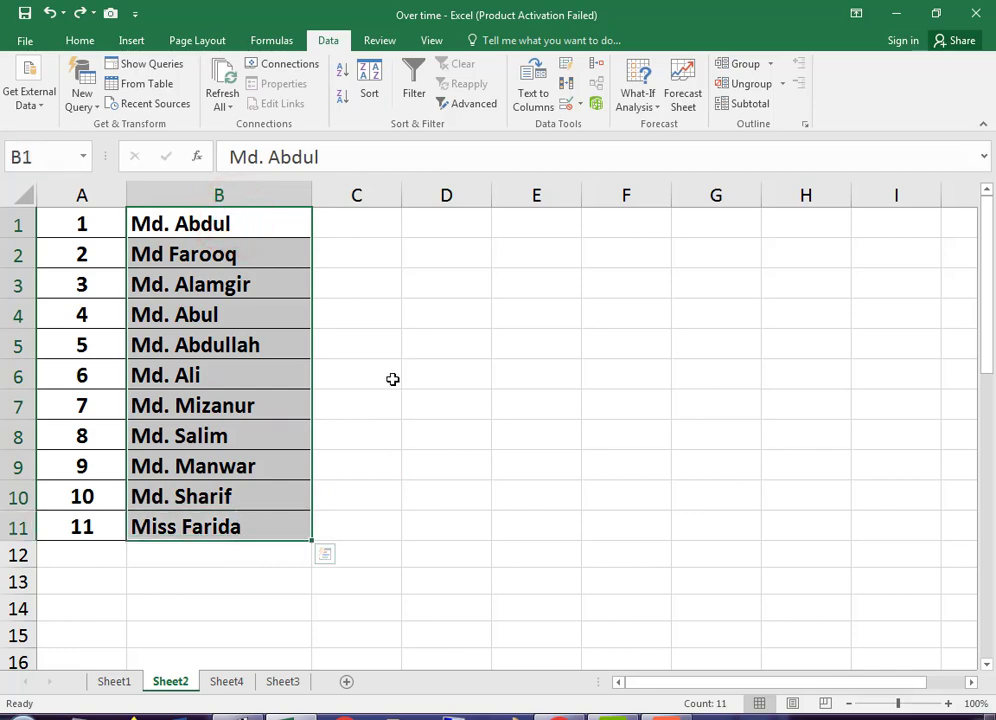
pyautogui.hotkey('ctrl', 'h')
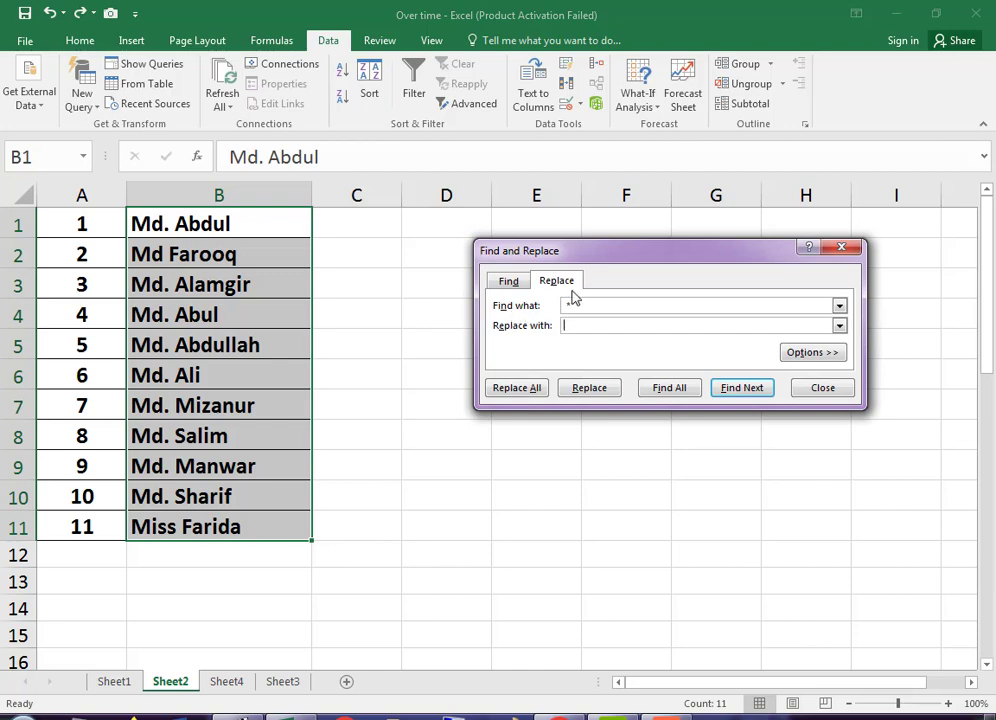
# Replace ' *' with nothing in B1:B11, cutting all 11 names to their first word
pyautogui.click(581, 304)
pyautogui.press('BackSpace')
pyautogui.click(557, 281)
pyautogui.write('*')
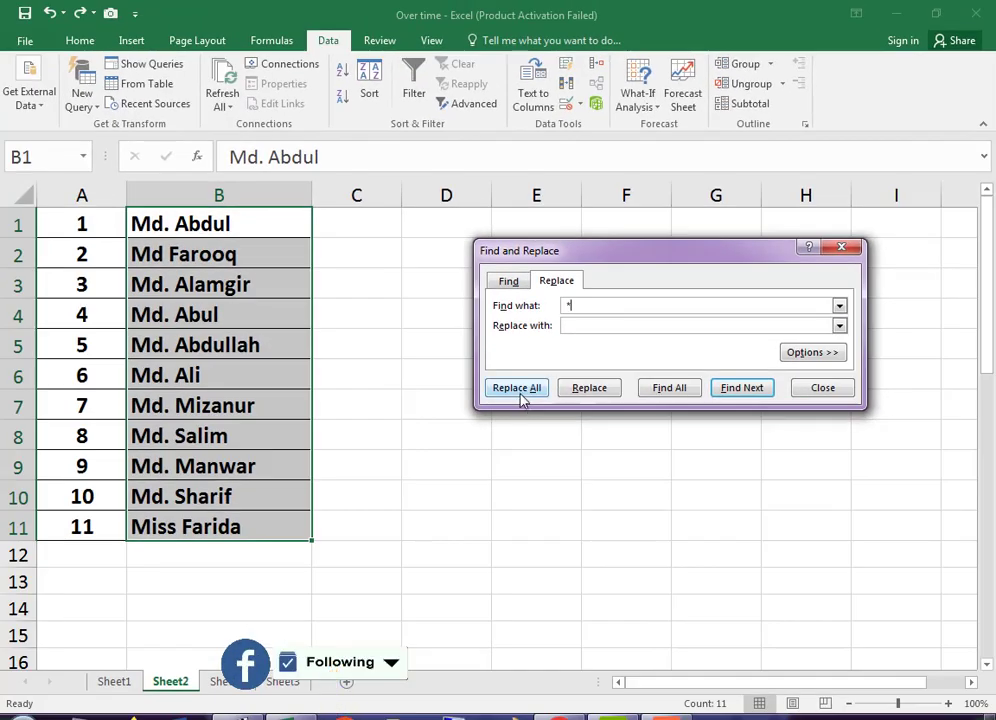
pyautogui.click(519, 393)
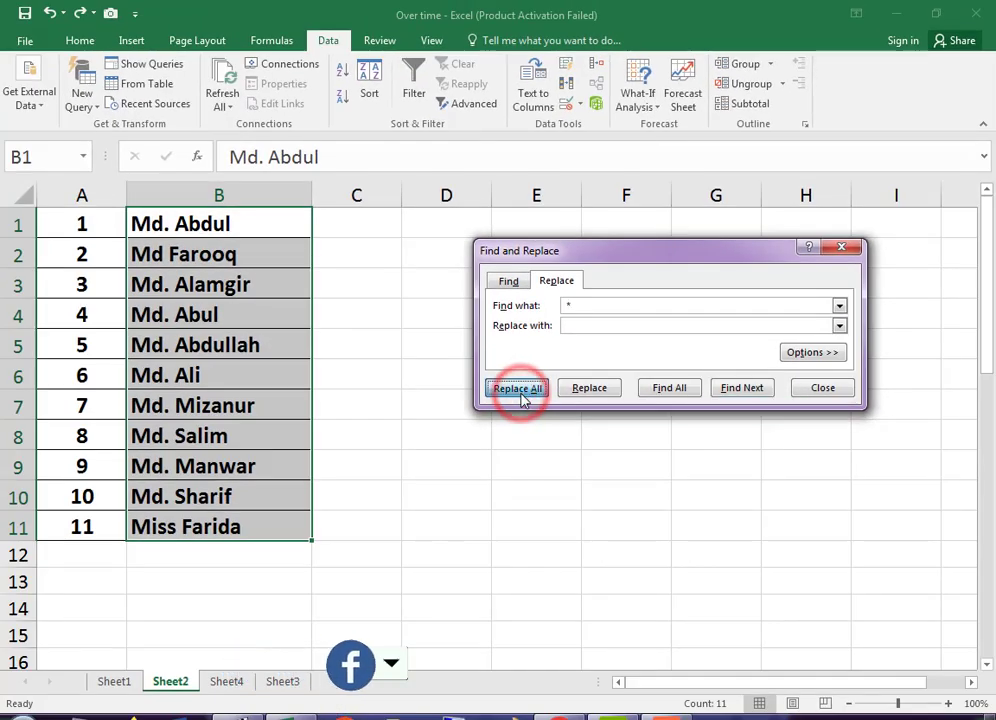
pyautogui.click(512, 414)
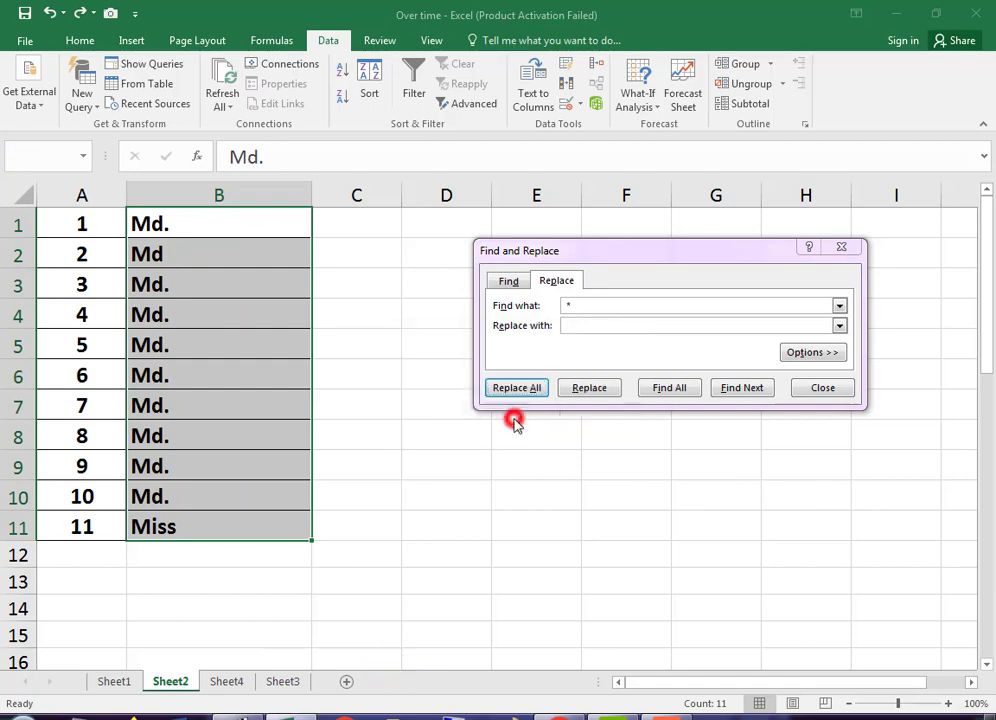
pyautogui.click(821, 389)
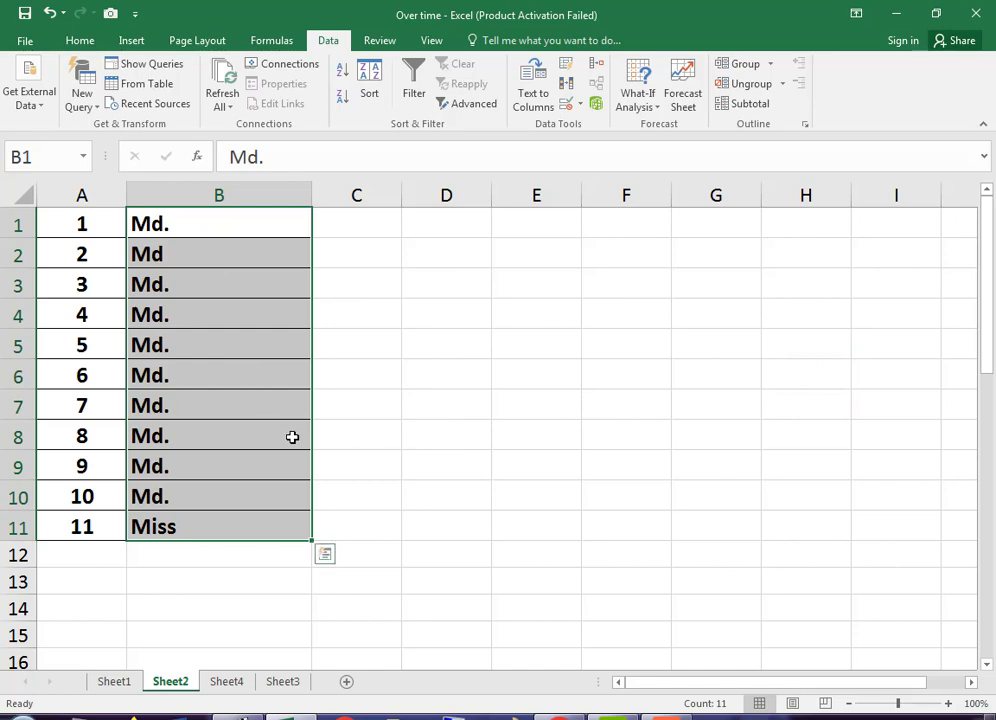
pyautogui.scroll(-5, 292, 437)
pyautogui.click(240, 380)
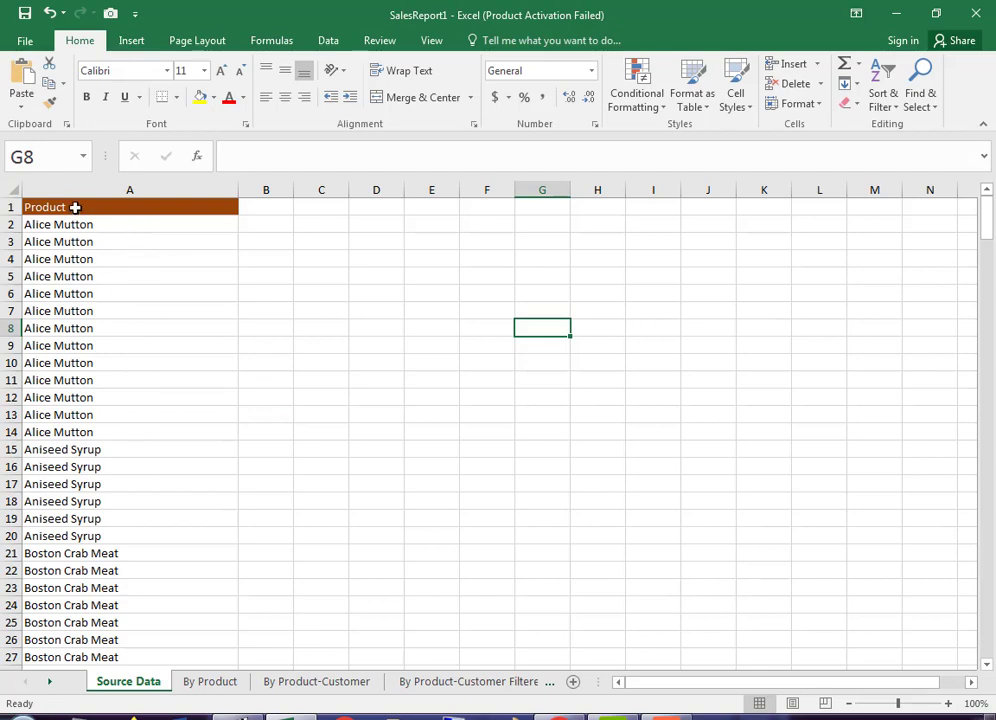
# Select product names A2:A27 on Source Data and open Find and Replace
pyautogui.click(97, 226)
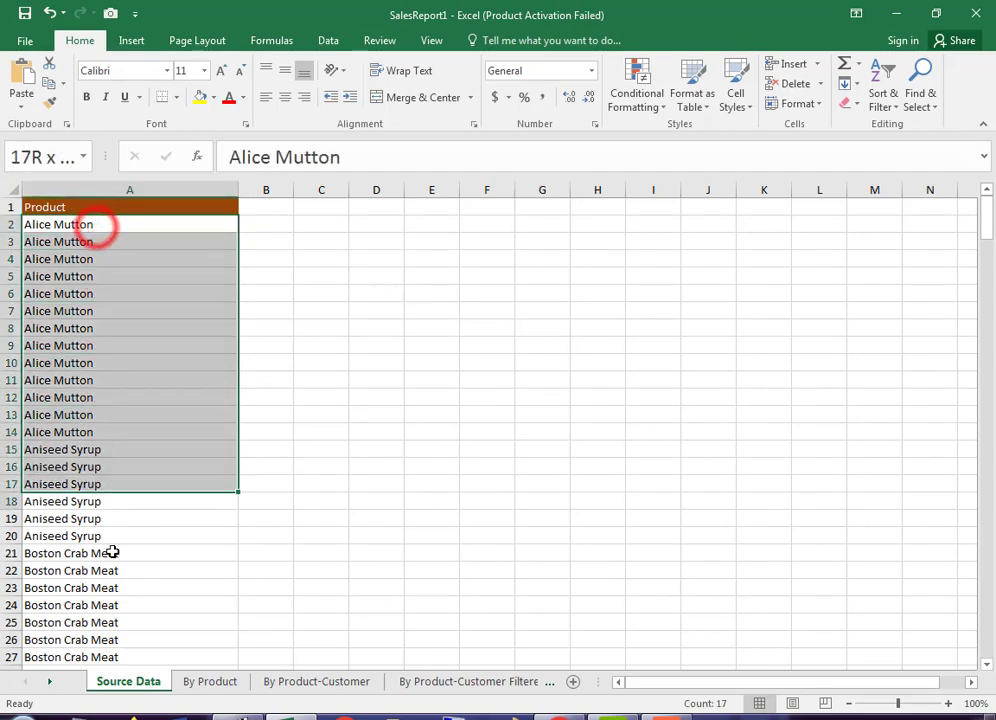
pyautogui.moveTo(97, 226); pyautogui.dragTo(120, 655)
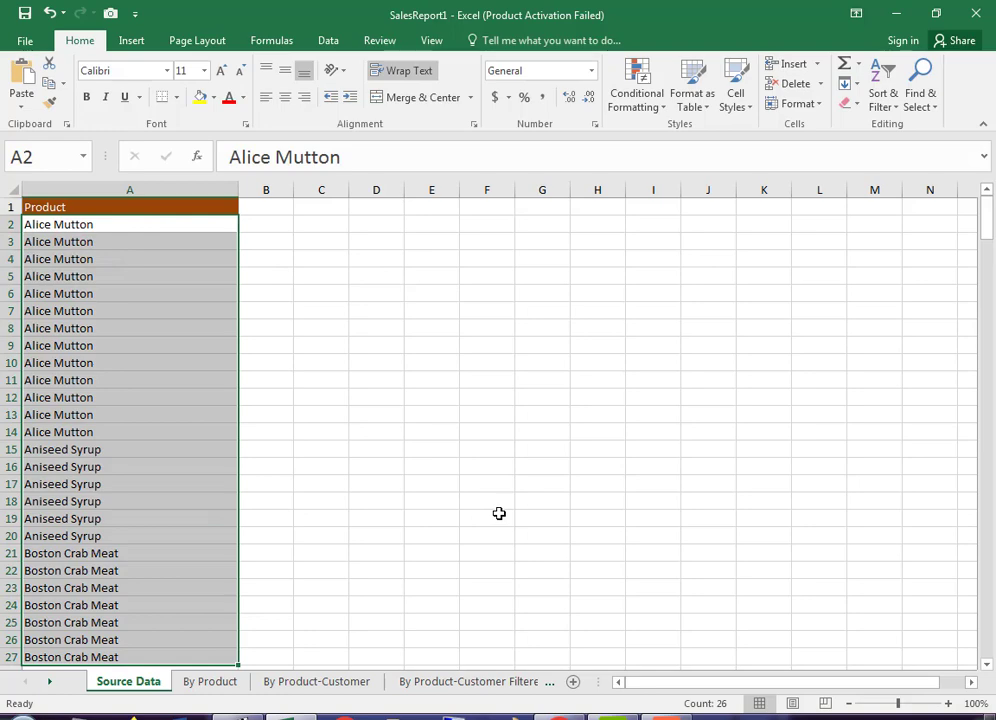
pyautogui.hotkey('ctrl', 'h')
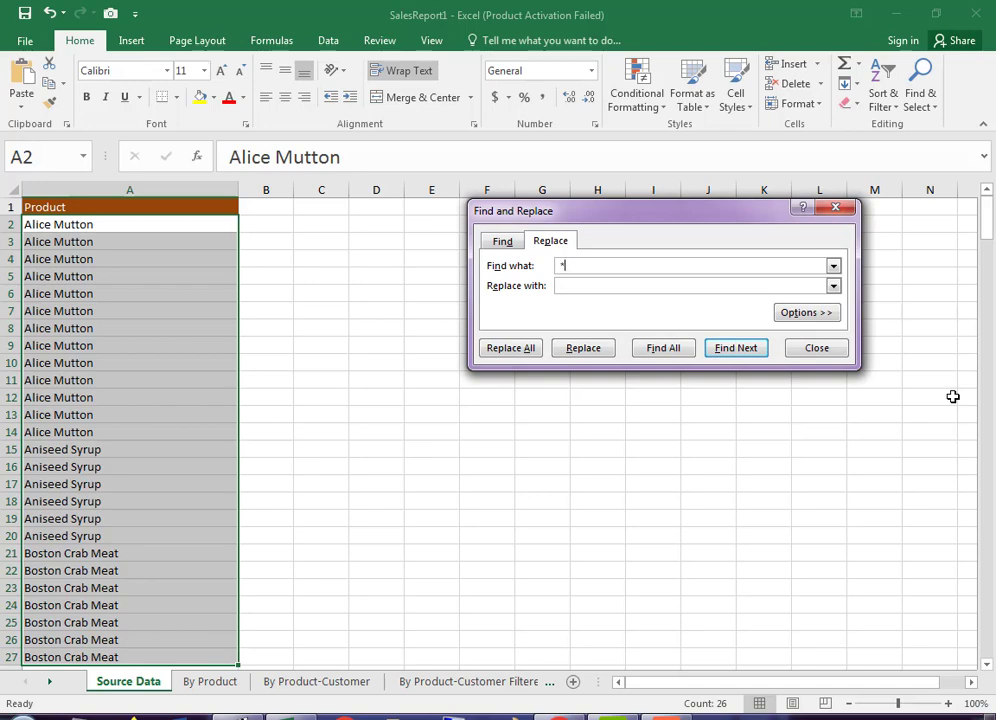
# Replace all ' *' with nothing, trimming the 26 product names to their first word
pyautogui.click(566, 284)
pyautogui.click(510, 348)
pyautogui.click(497, 408)
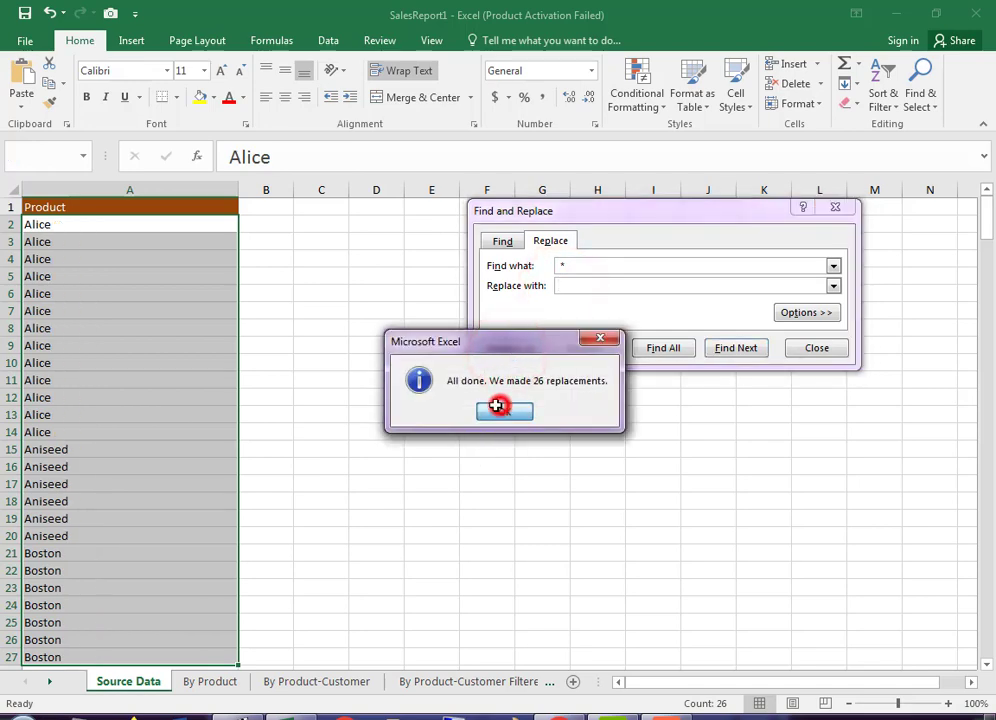
pyautogui.press('Escape')
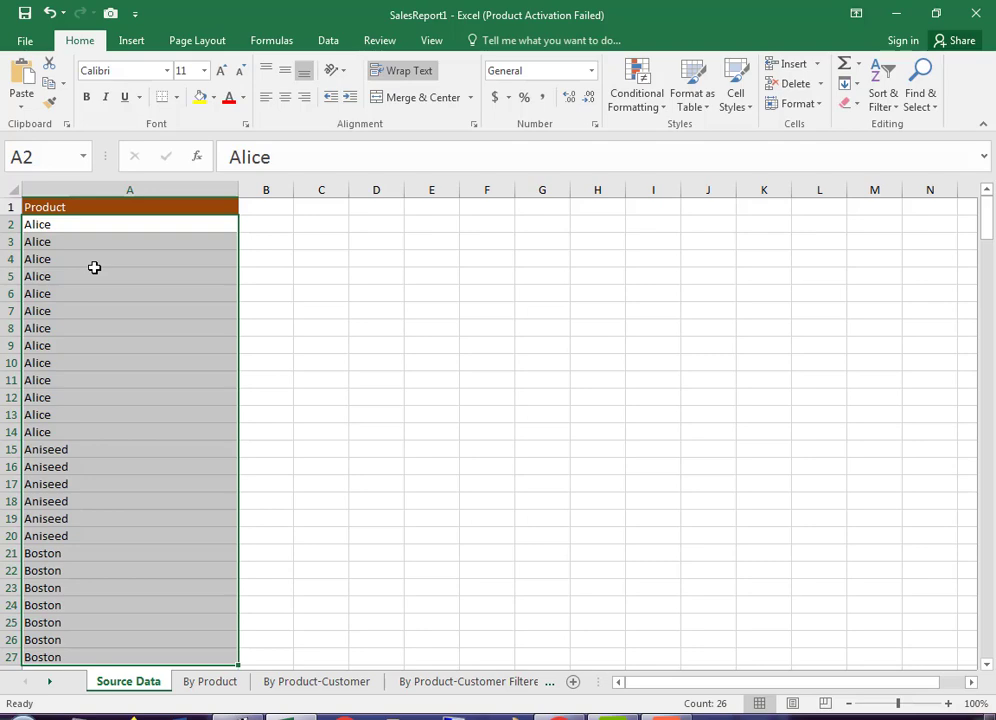
# Undo twice to restore full product names and the Customer and Qtr 1–4 columns
pyautogui.click(127, 258)
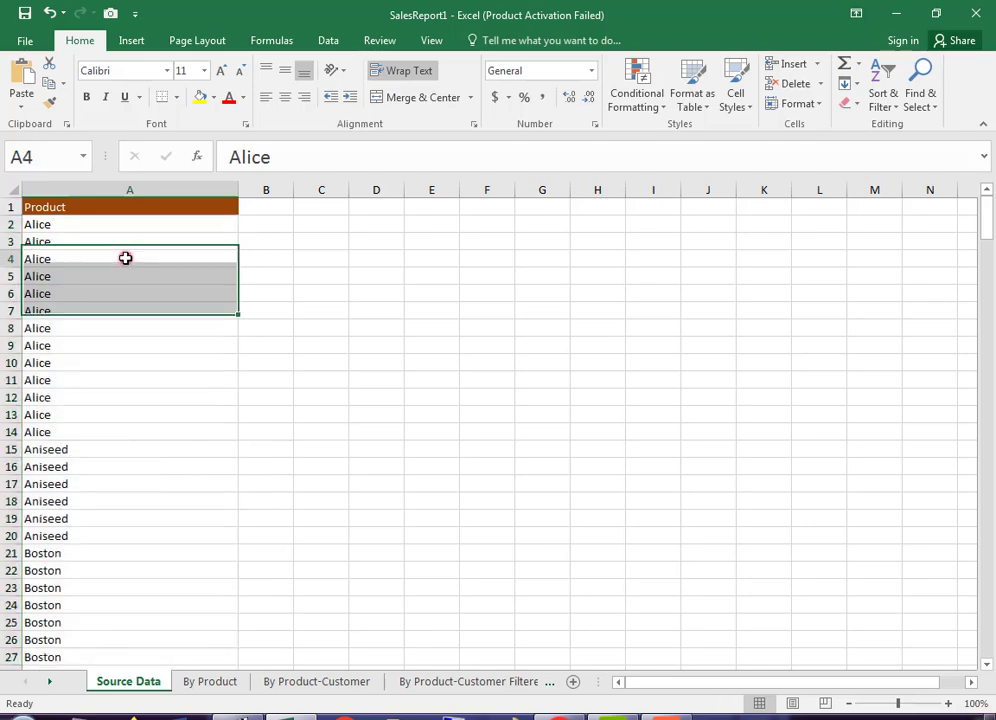
pyautogui.hotkey('ctrl', 'z')
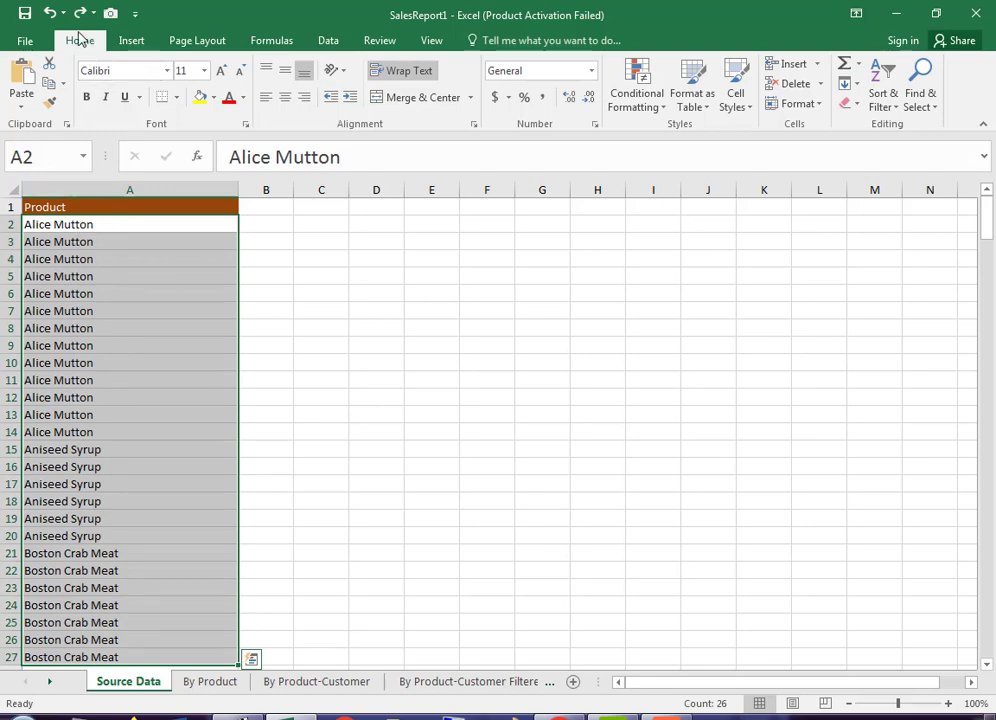
pyautogui.click(49, 13)
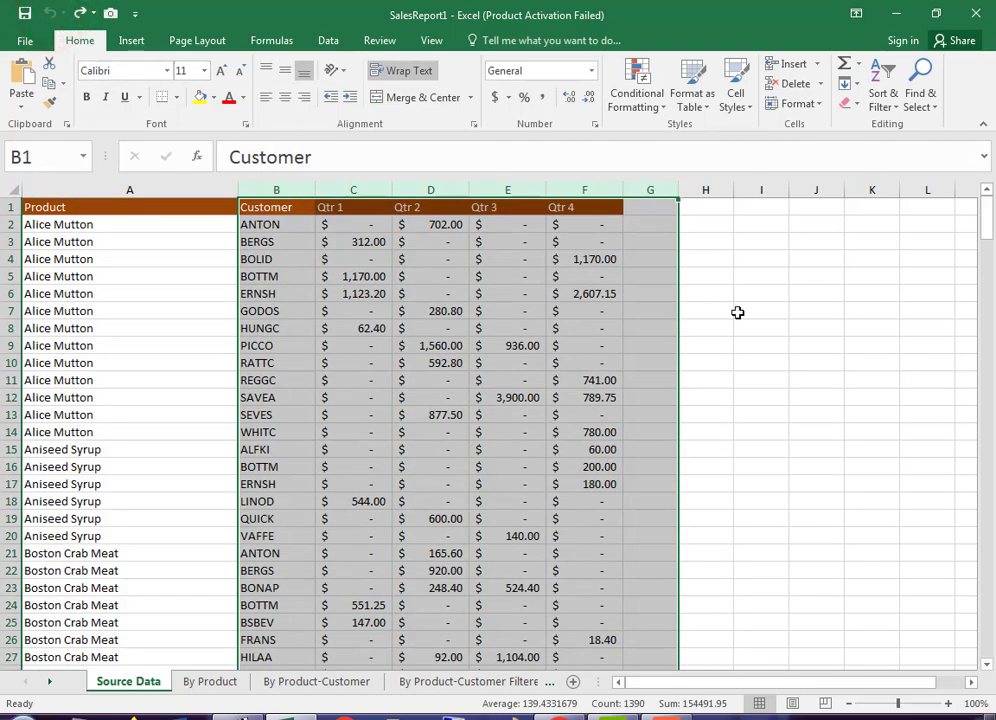